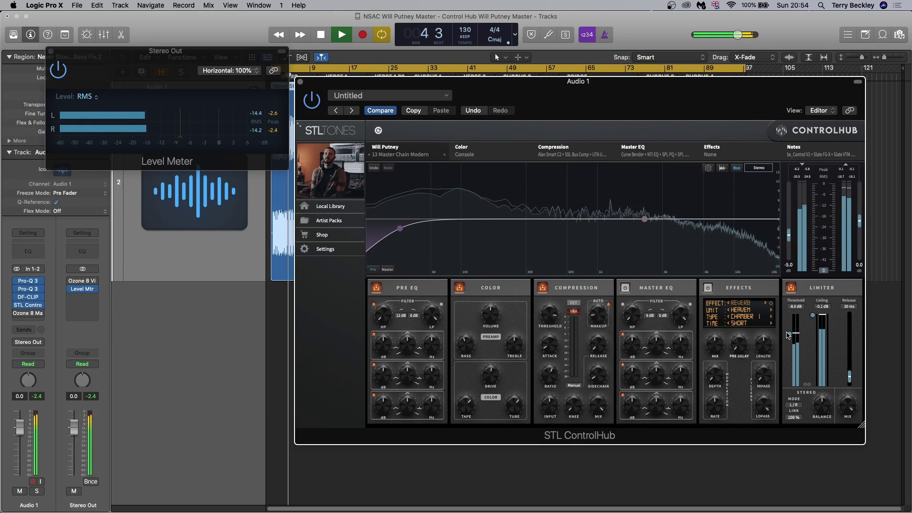
Lower the limiter threshold to about -11.2 dB and reset the readings on the Stereo Out level meter.
drag(790, 334, 792, 347)
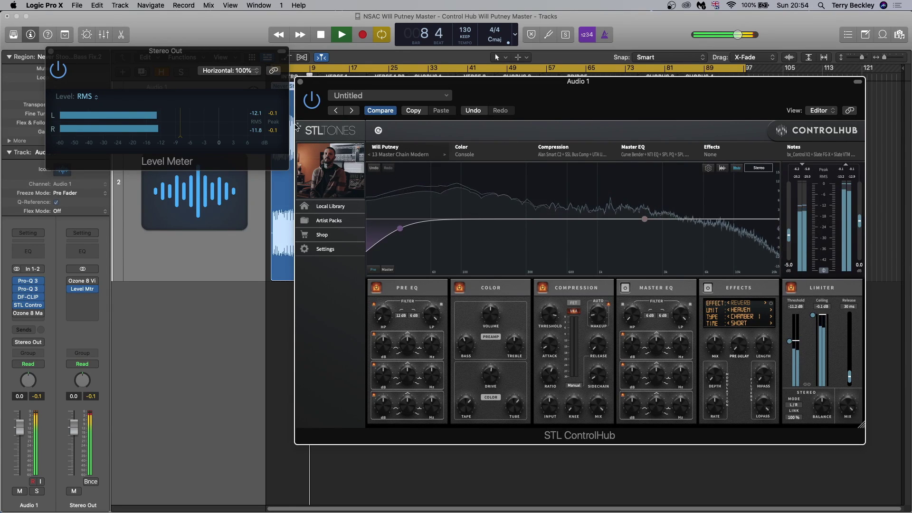
click(256, 116)
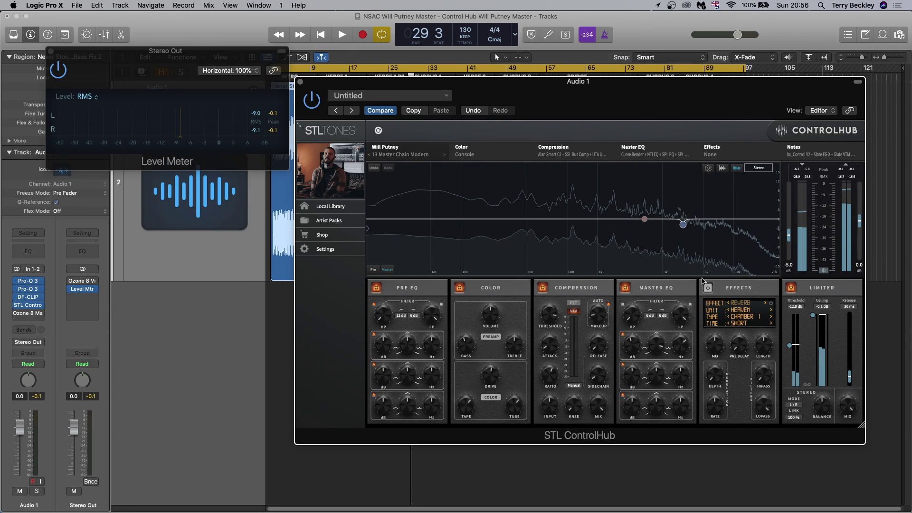
During playback, boost the middle row band of the Master EQ by 1.7 dB and adjust its frequency.
key(space)
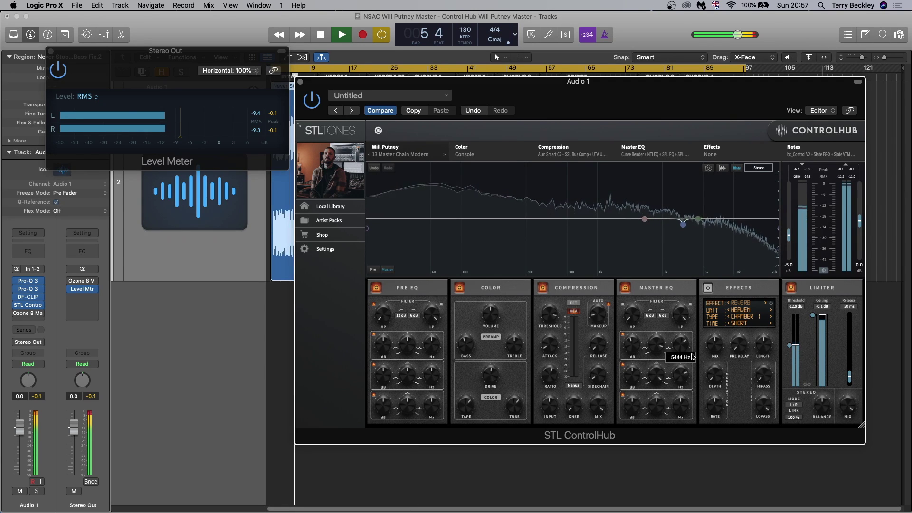
drag(638, 371, 638, 374)
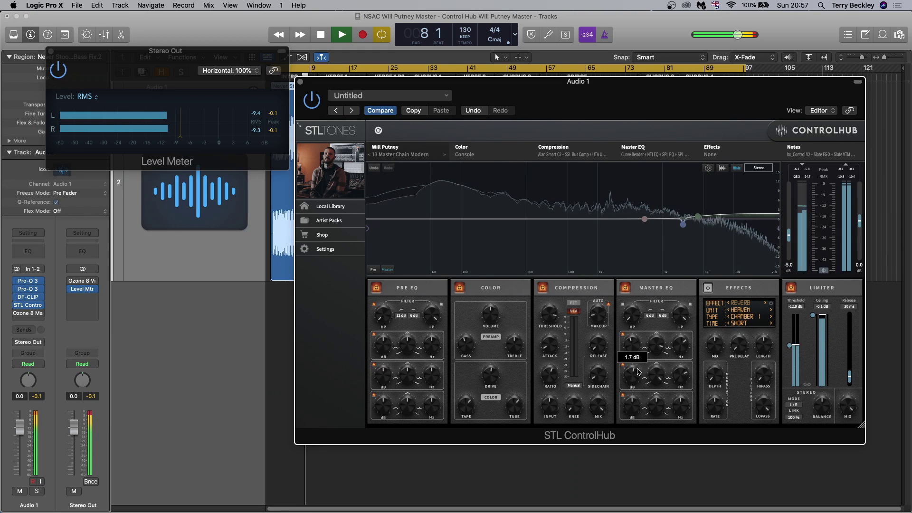
drag(677, 377, 667, 391)
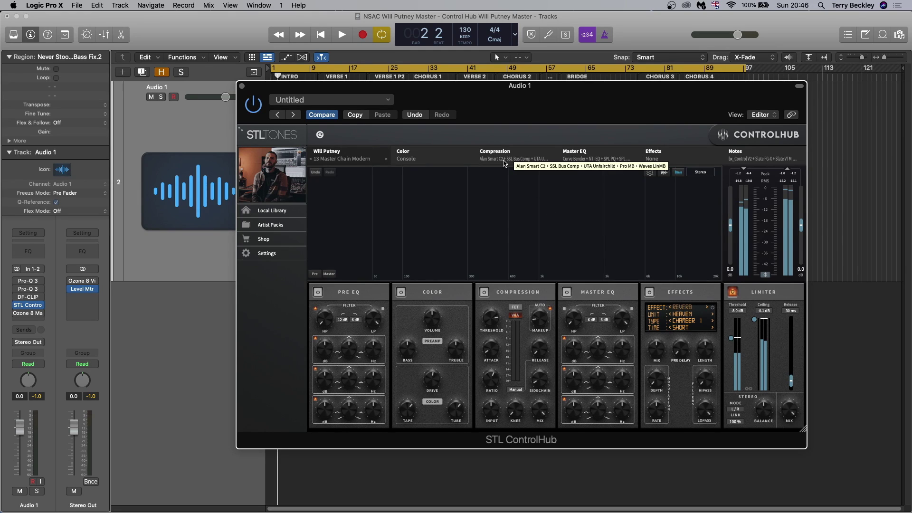
Reposition the ControlHub window and audition the intro with the Color section switched on and off.
drag(534, 105, 578, 172)
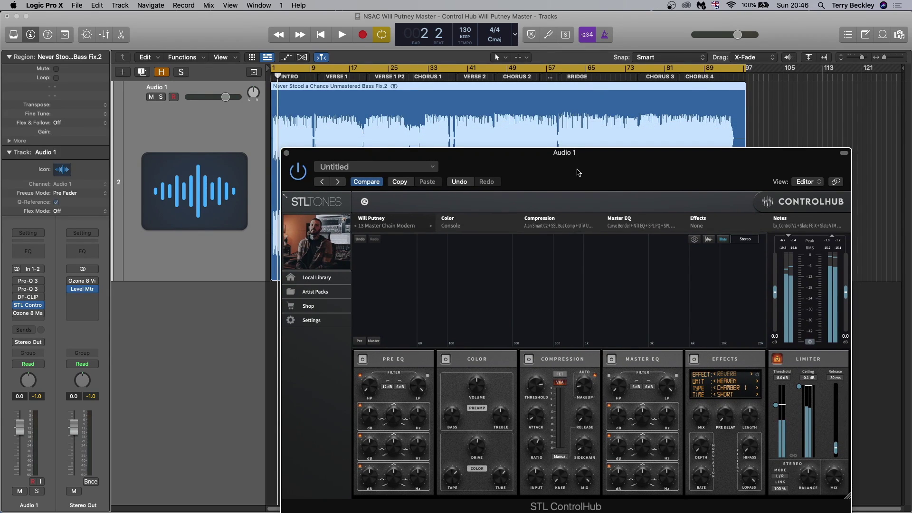
drag(579, 172, 509, 126)
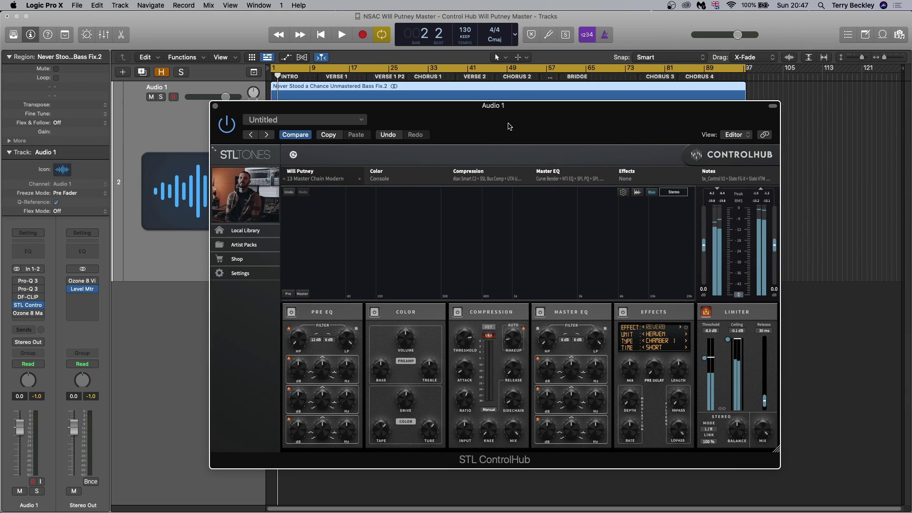
drag(509, 126, 487, 108)
key(space)
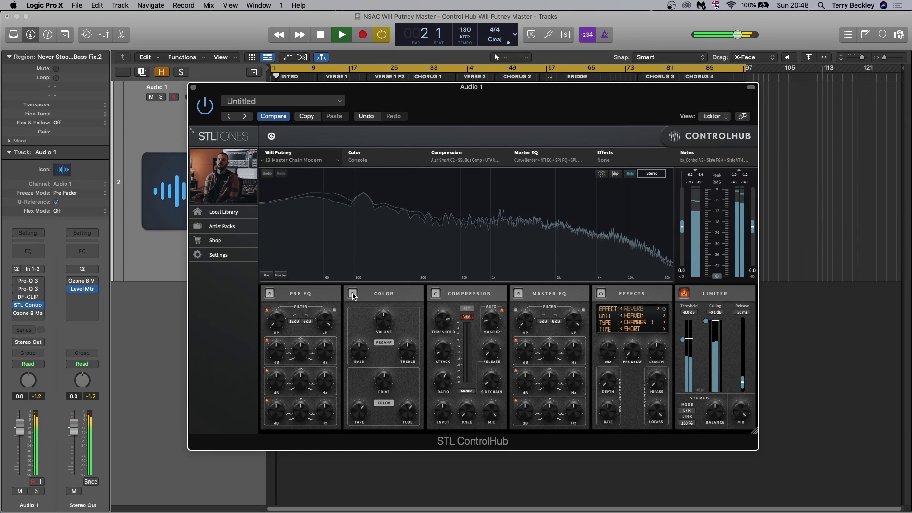
click(353, 294)
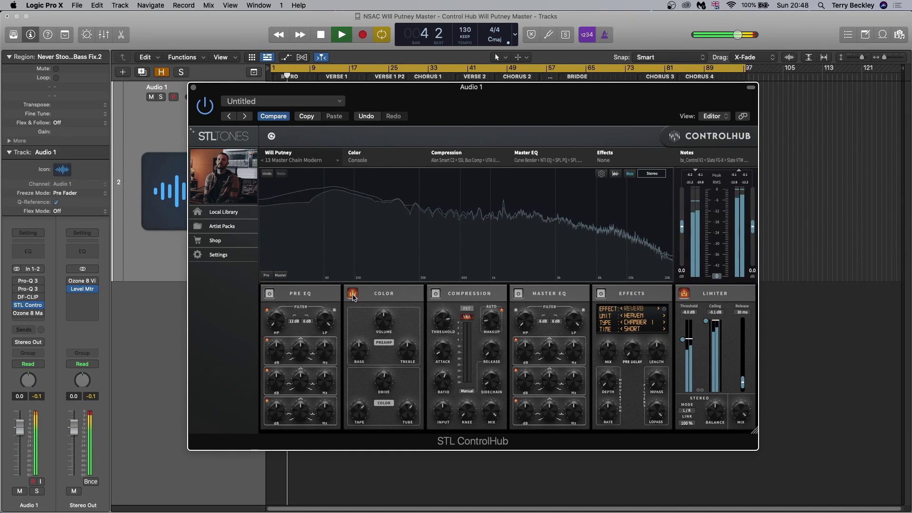
click(353, 293)
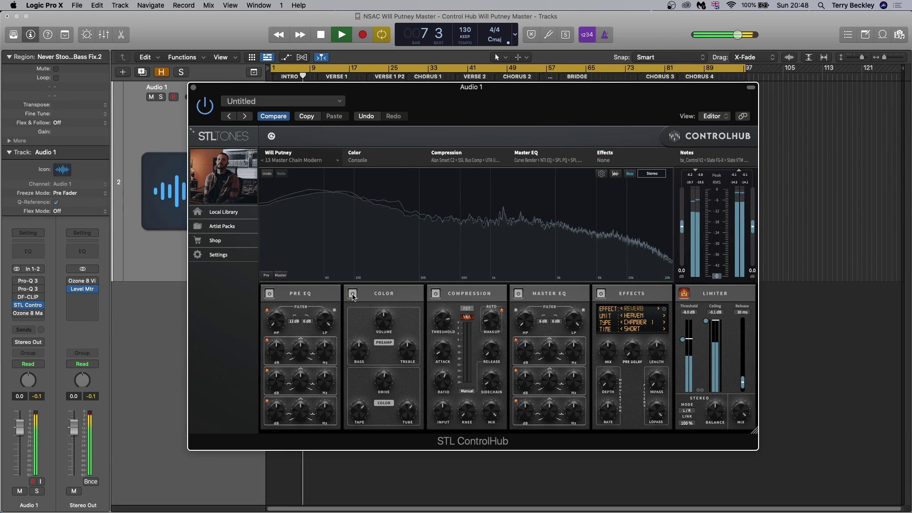
click(352, 293)
key(space)
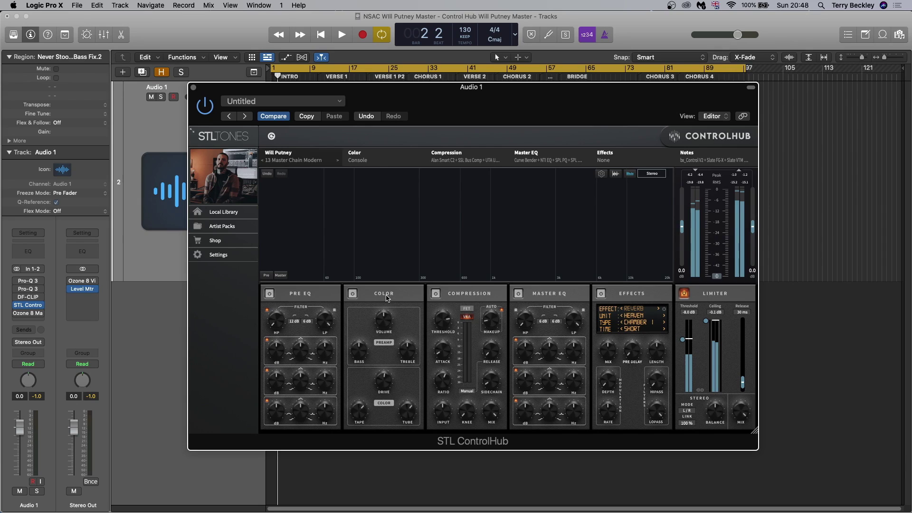
Lower the ControlHub input level to -5.0 dB and check it in playback.
drag(682, 228, 682, 248)
key(space)
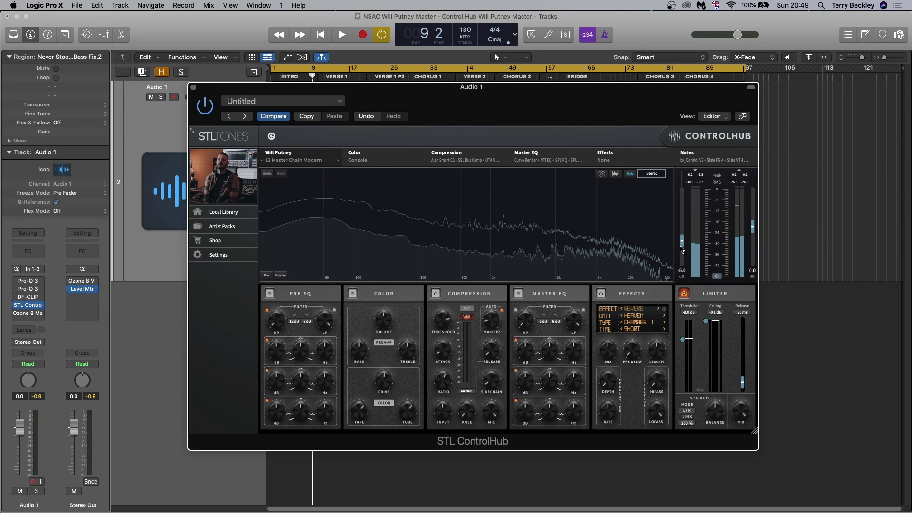
Turn off the cycle range and start playback from just before Chorus 1, around bar 29.
drag(556, 105, 554, 184)
click(427, 69)
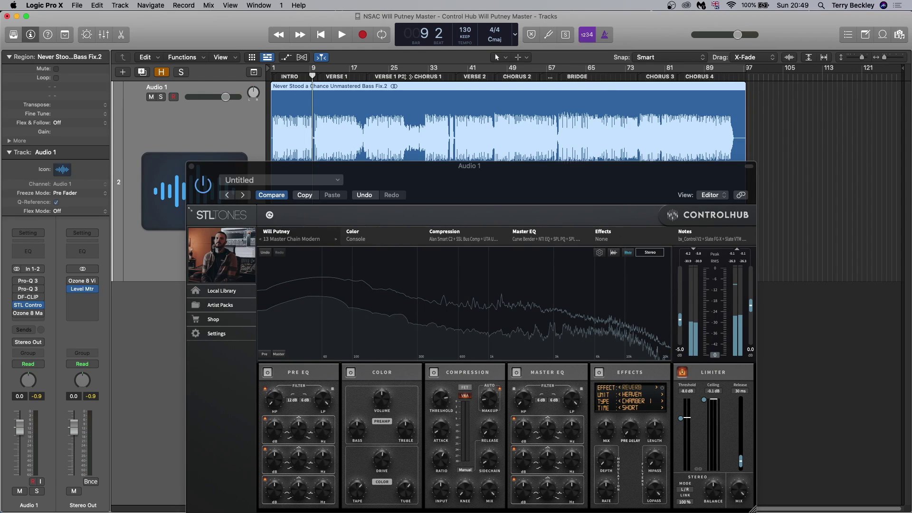
double_click(409, 76)
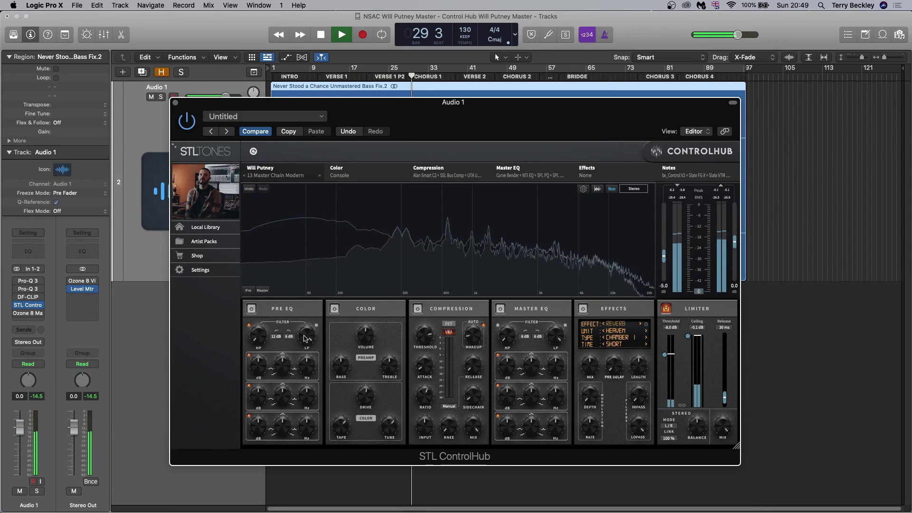
Compare the chorus with the Color section on and off, leave it enabled and stop playback.
click(335, 310)
click(335, 310)
click(334, 310)
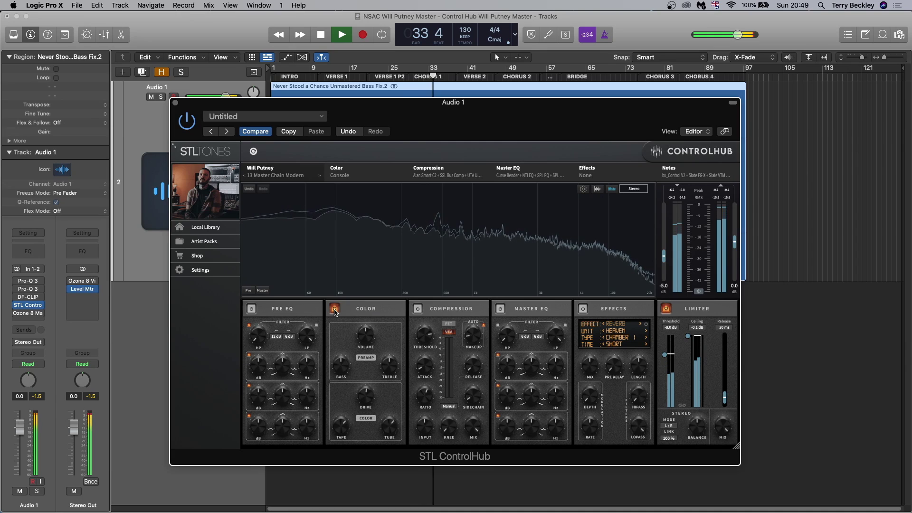
click(335, 310)
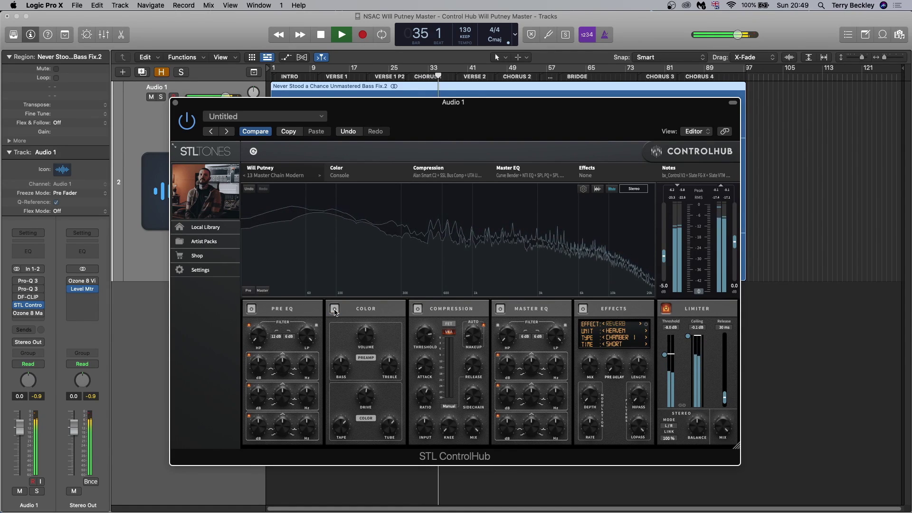
click(334, 310)
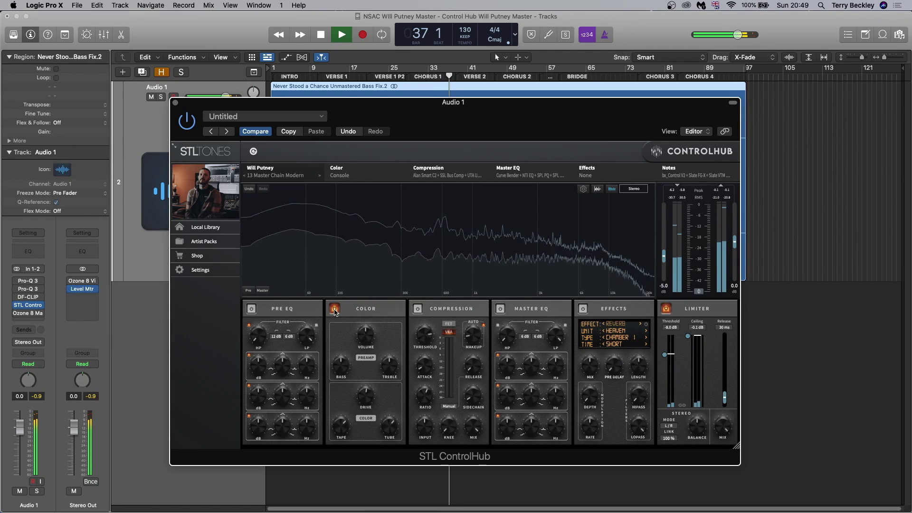
key(space)
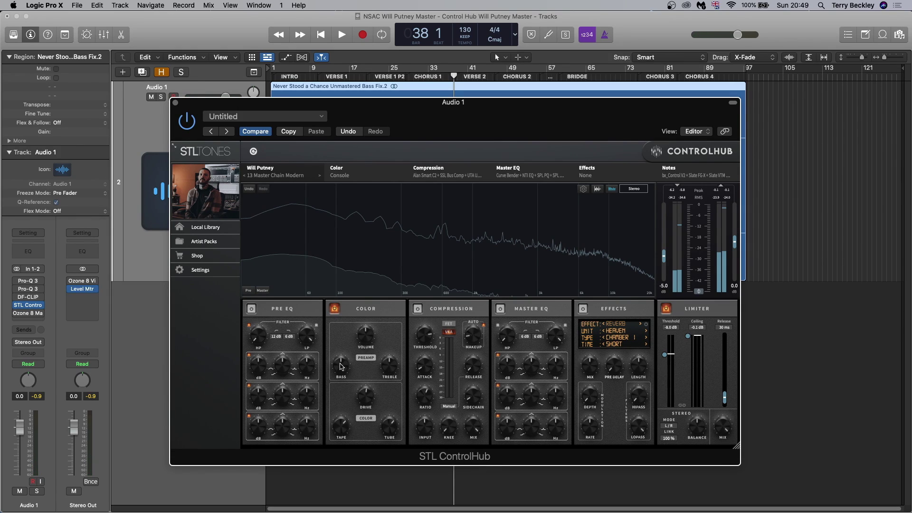
Resume playback and turn cycle mode back on.
drag(339, 370, 338, 368)
key(space)
key(c)
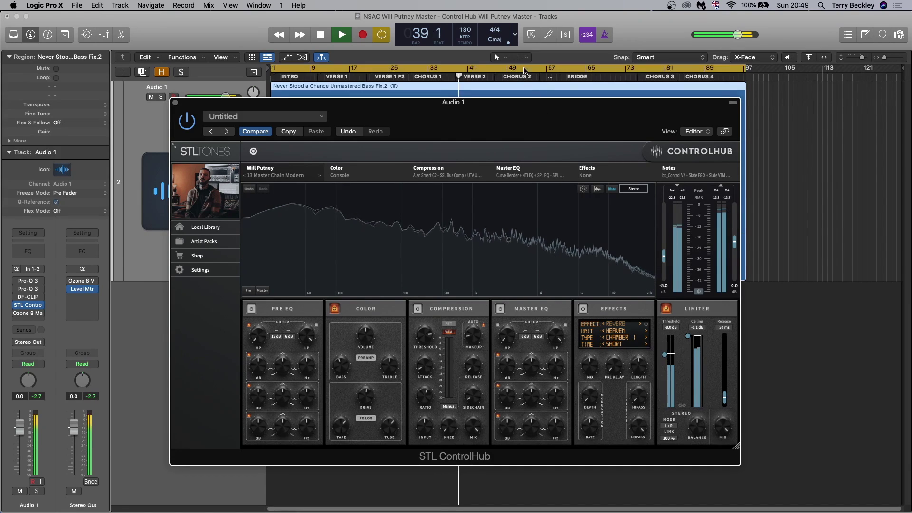
Enable the Compression section, comparing the playing song with it on and off.
click(418, 310)
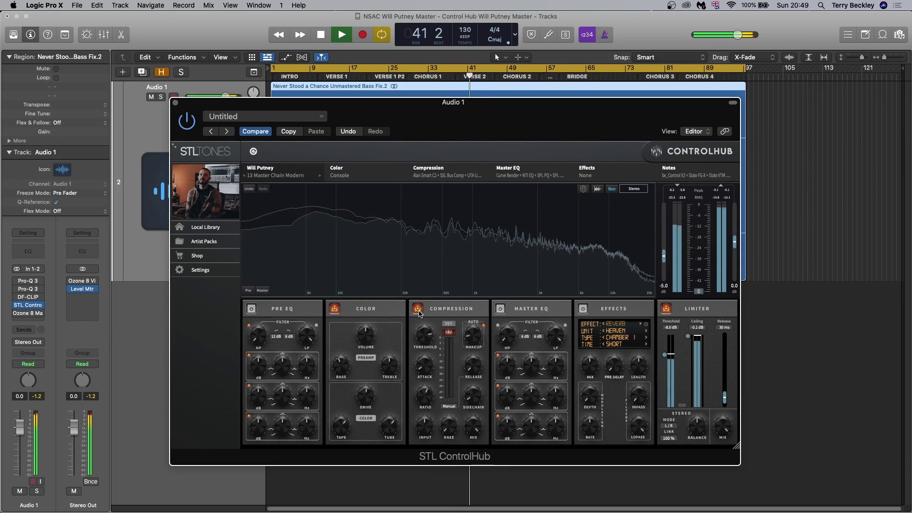
click(418, 310)
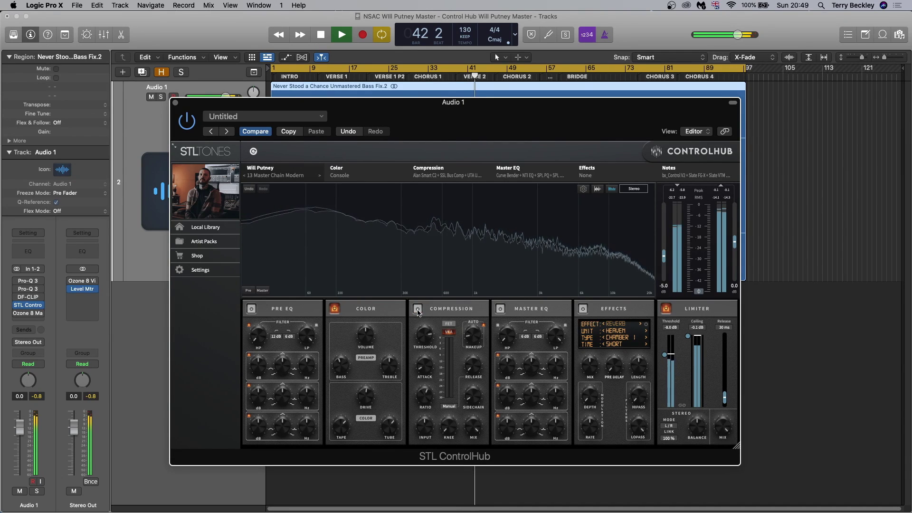
click(418, 310)
Adjust the compressor threshold, compare against the bypassed section, leave Compression enabled and stop playback.
mouse_move(426, 342)
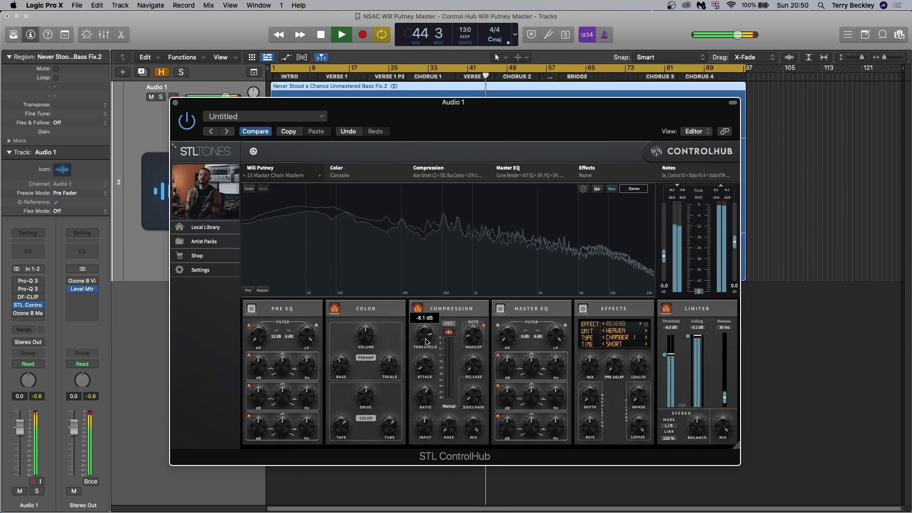
drag(426, 342, 429, 335)
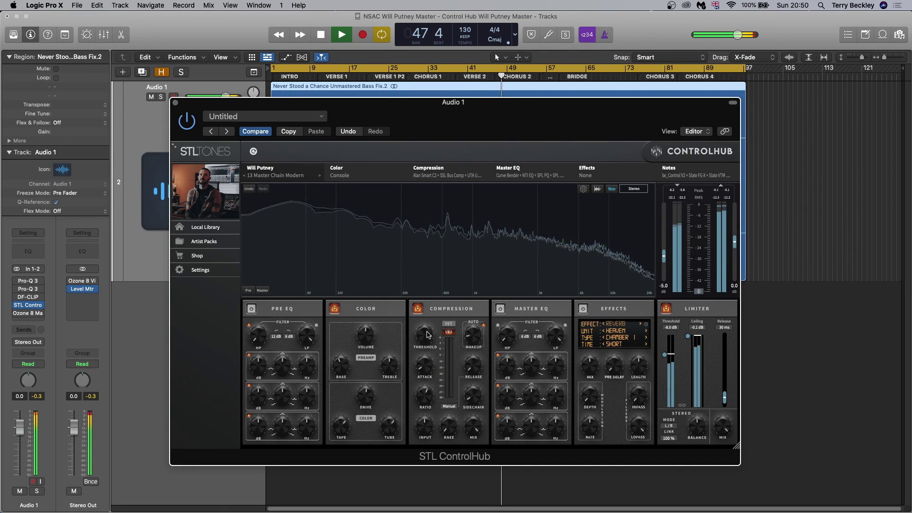
click(418, 310)
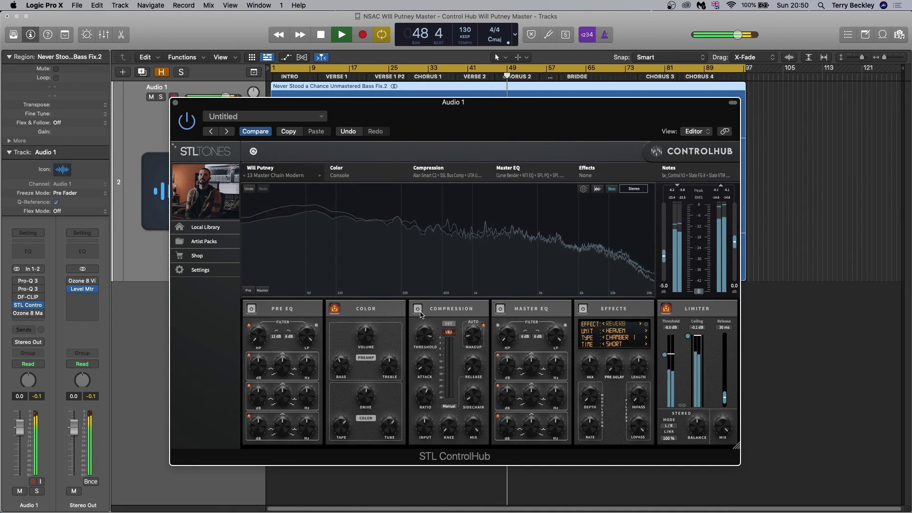
click(418, 310)
key(space)
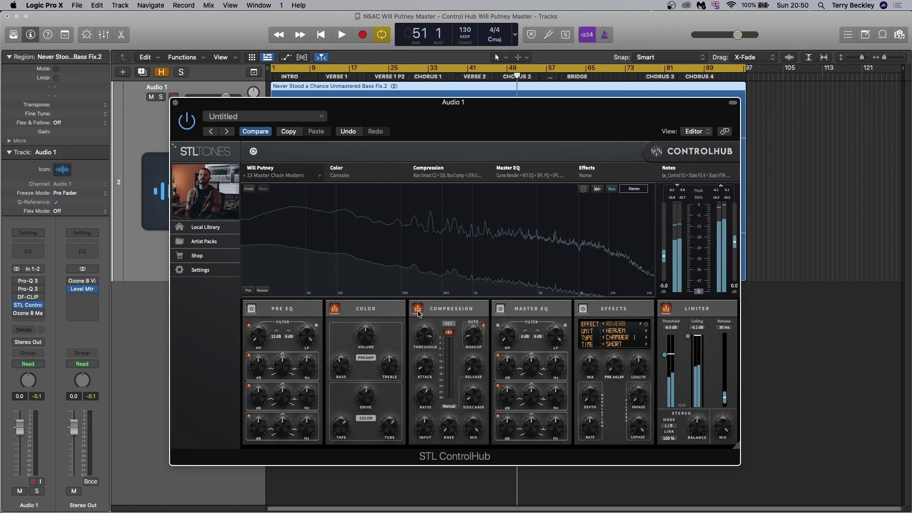
Play from the start, enable the Pre EQ section and set its high-pass filter to 35 Hz.
key(space)
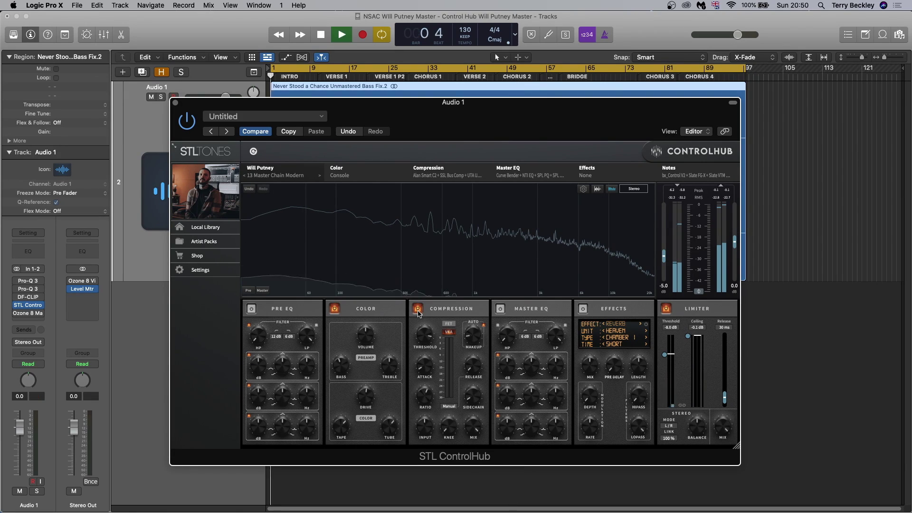
click(251, 310)
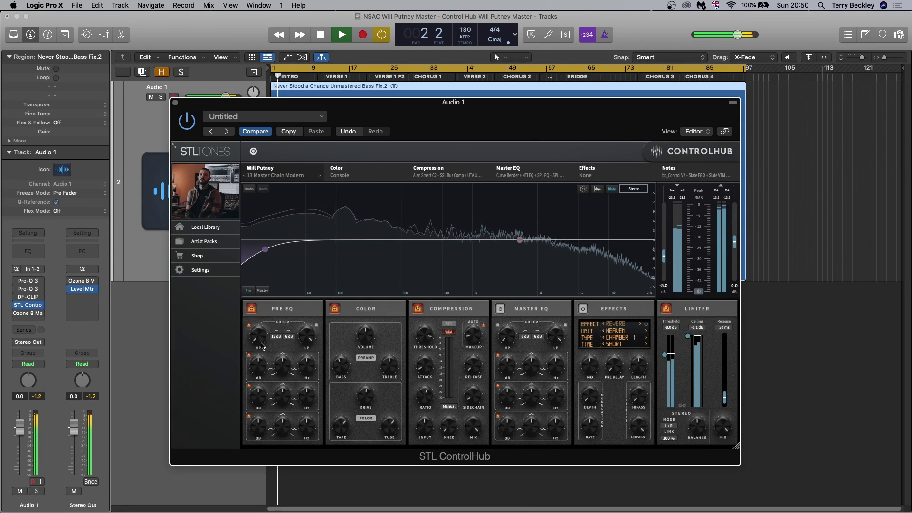
drag(259, 346, 259, 351)
mouse_move(276, 247)
mouse_down()
mouse_move(318, 249)
mouse_move(275, 249)
mouse_up()
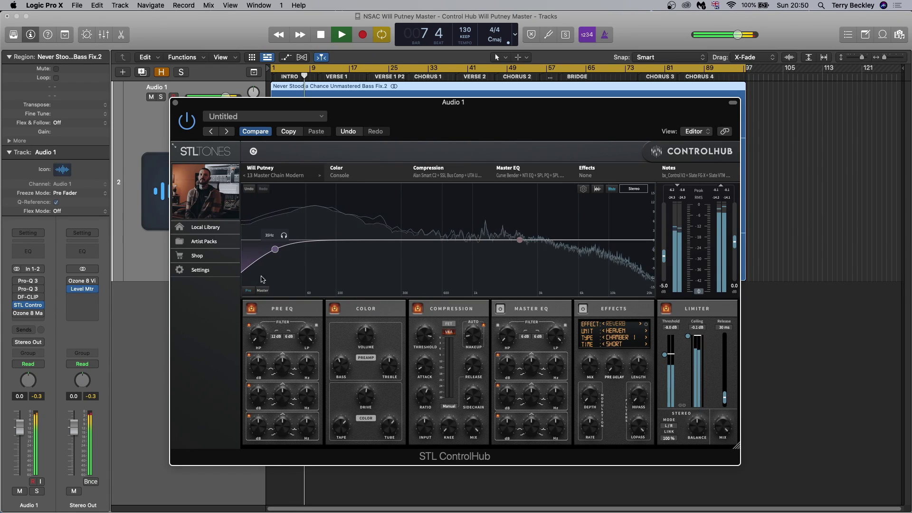
Compare the song with the Pre EQ bypassed and active, leave it enabled and stop playback.
click(252, 309)
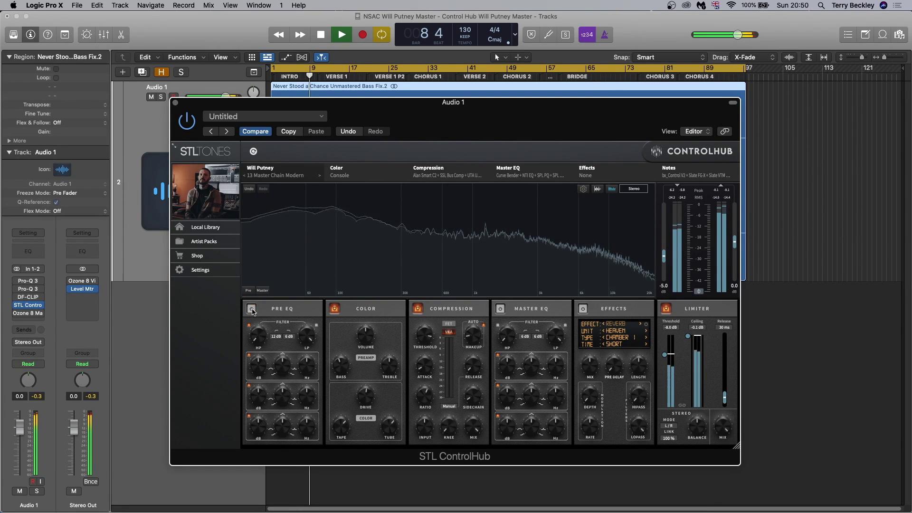
click(252, 309)
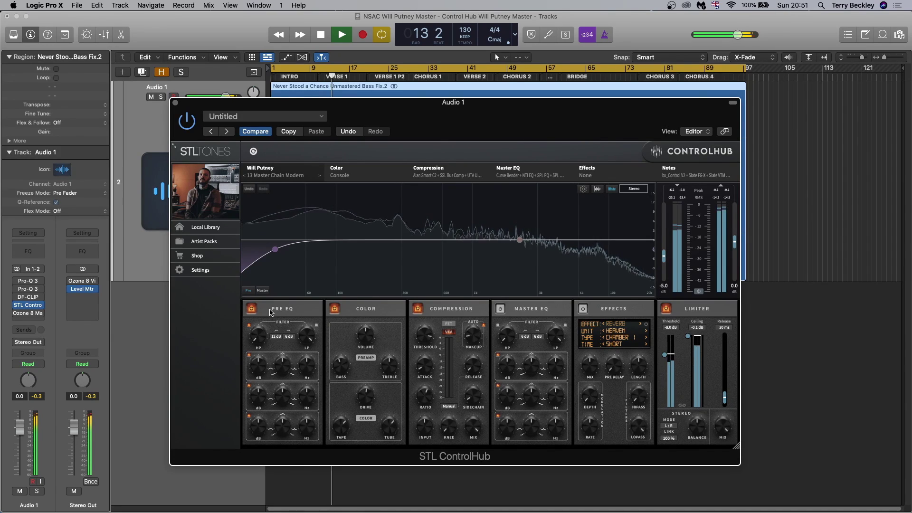
key(space)
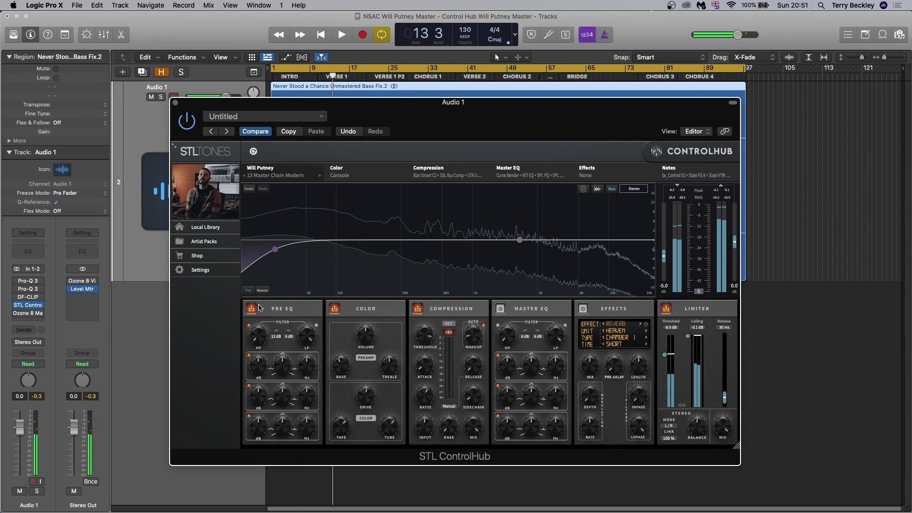
Open the DF-CLIP plugin on the Audio 1 channel and play the song from the start.
mouse_move(29, 284)
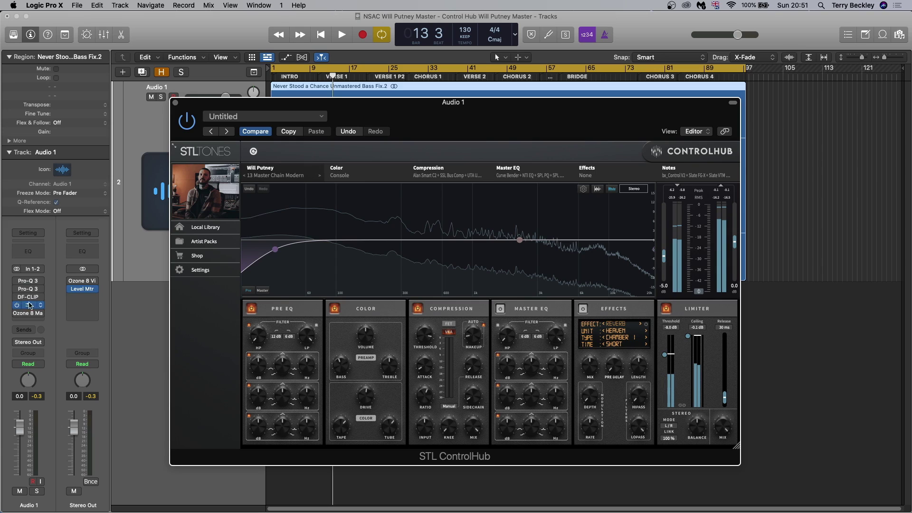
mouse_move(30, 299)
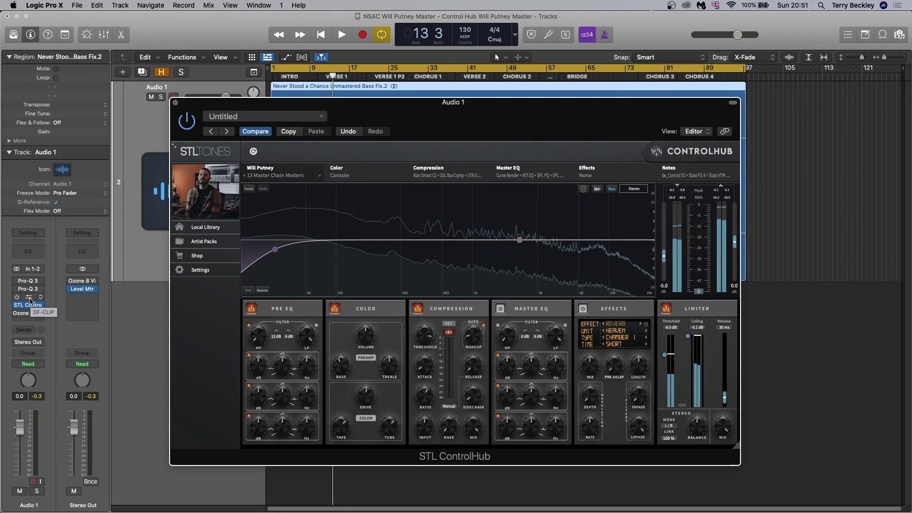
click(30, 298)
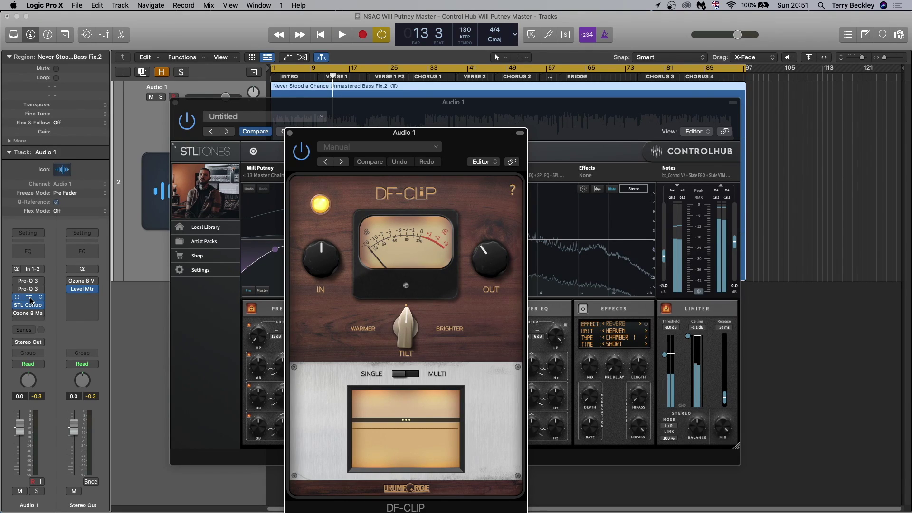
key(space)
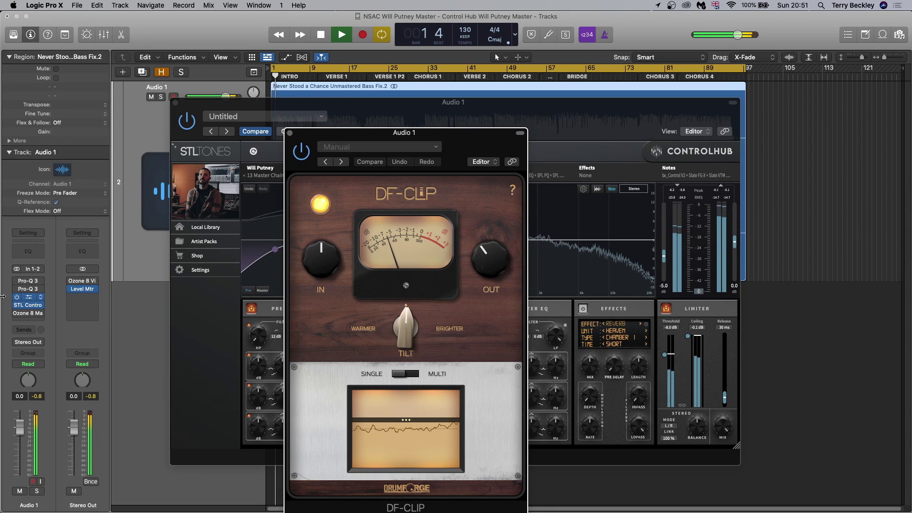
Compare the song with DF-CLIP bypassed and active, leave it on, stop playback and close the plugin.
click(320, 205)
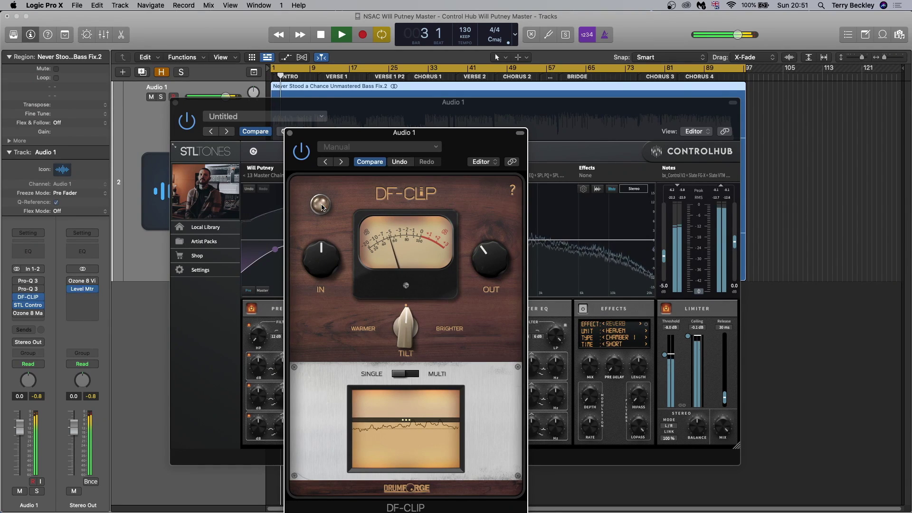
click(320, 204)
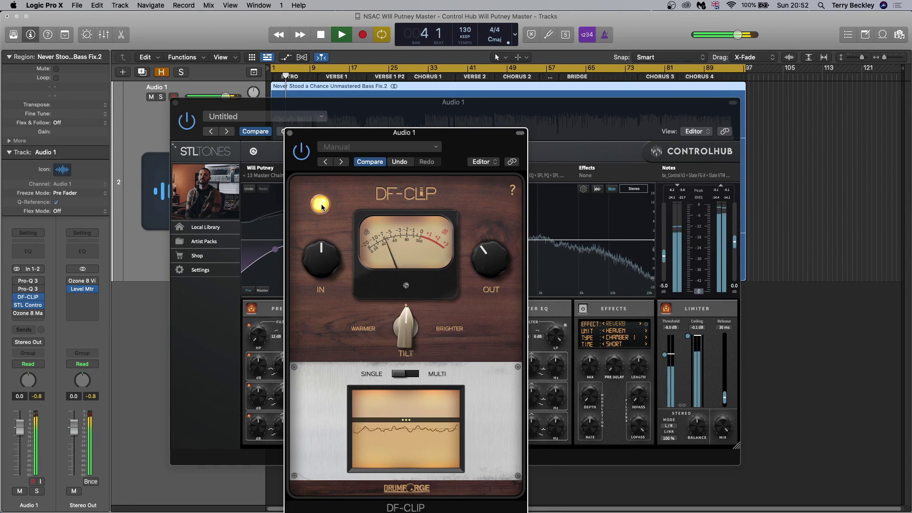
click(321, 205)
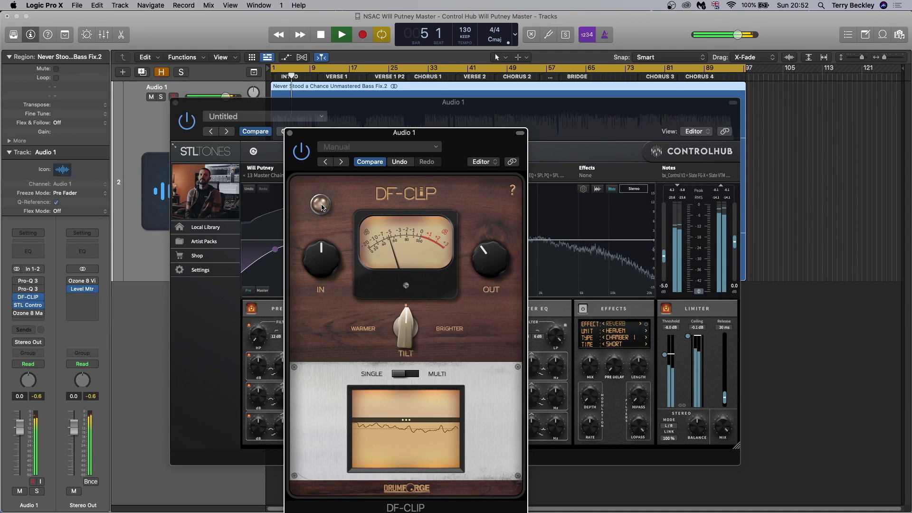
click(320, 205)
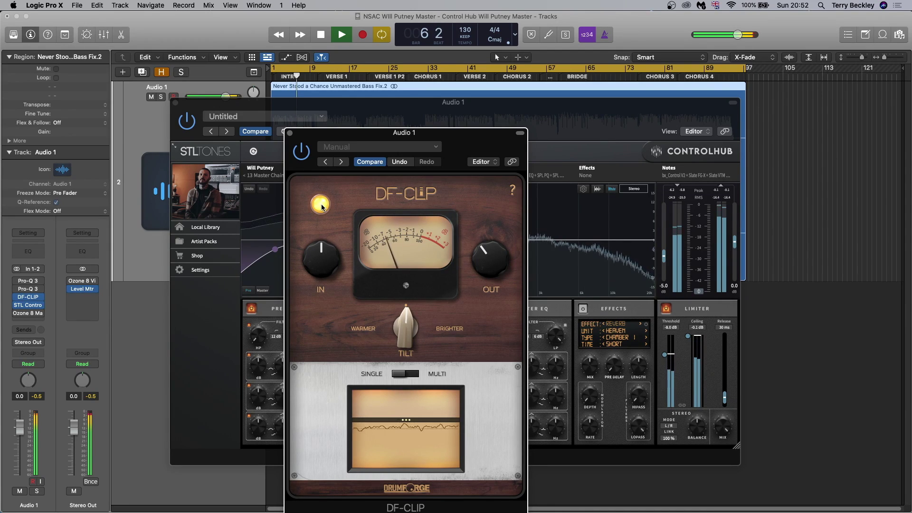
key(space)
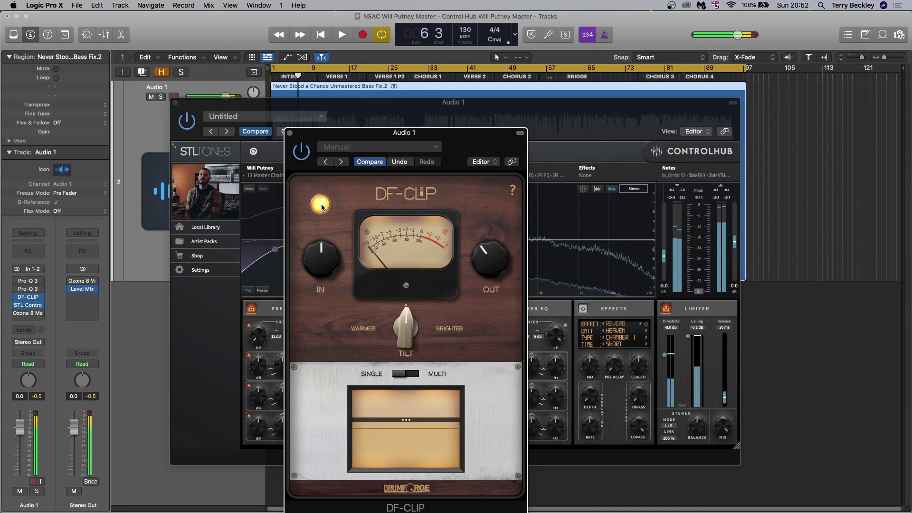
click(290, 133)
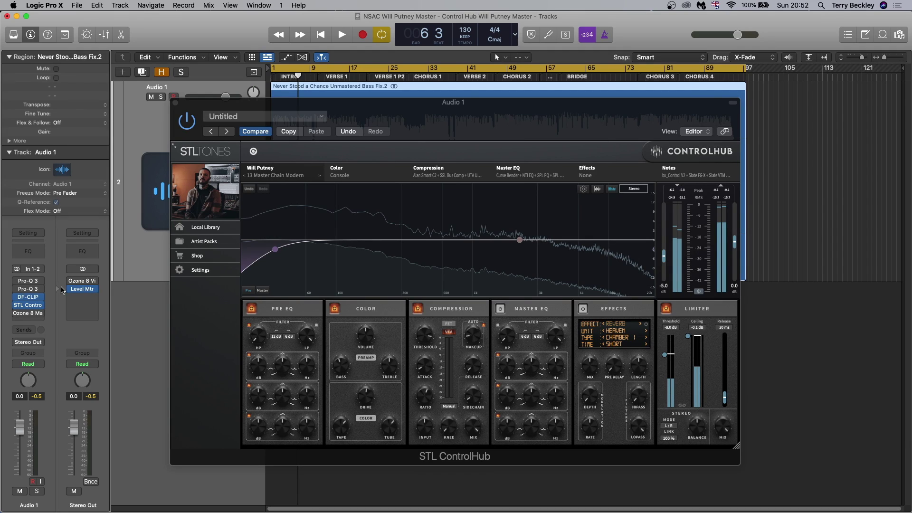
Open the first Pro-Q 3 on Audio 1 and play the bridge from bar 60 with cycle off to examine its dynamic low-shelf band.
click(28, 290)
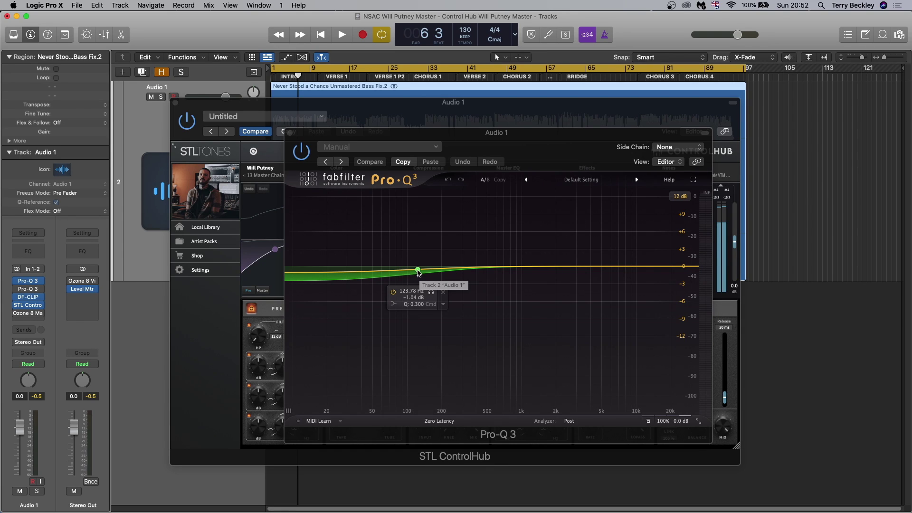
click(553, 69)
click(561, 76)
key(space)
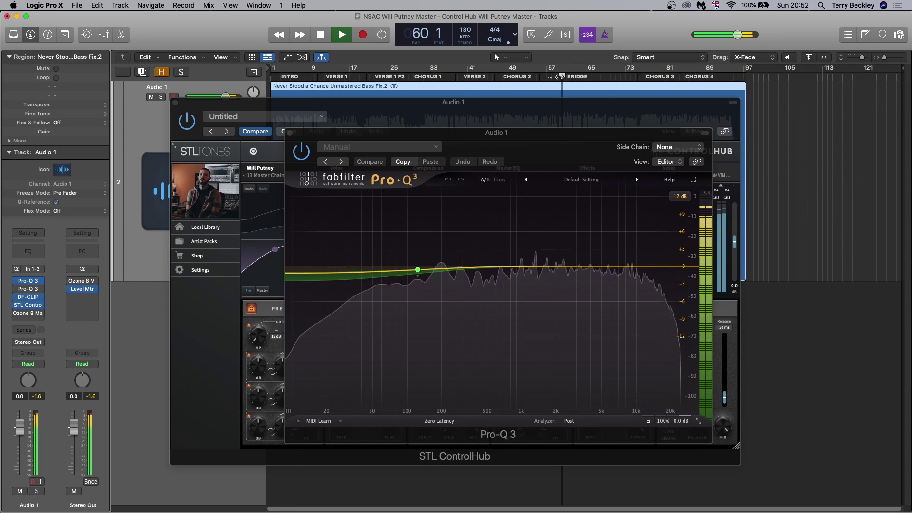
mouse_move(413, 281)
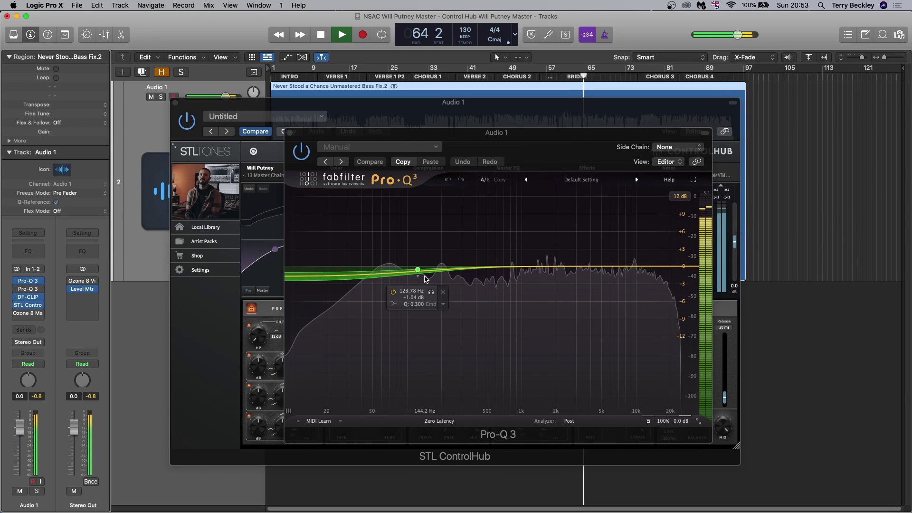
key(space)
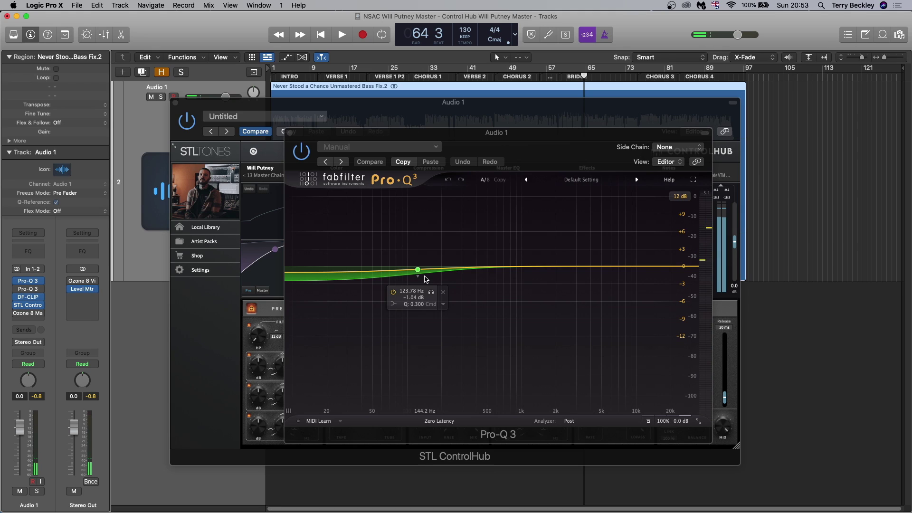
Open the second Pro-Q 3 on Audio 1, put the playhead at bar 60 with cycle off and examine its dynamic low-frequency bell.
click(445, 68)
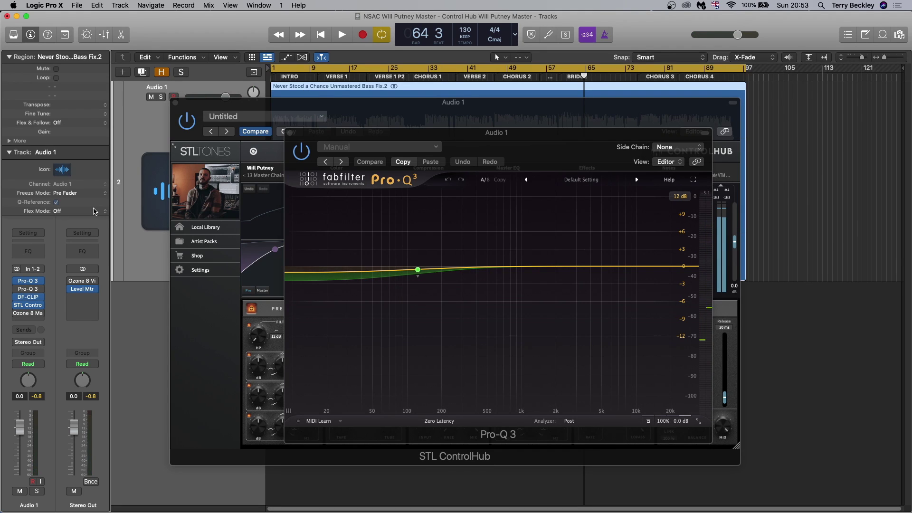
click(16, 289)
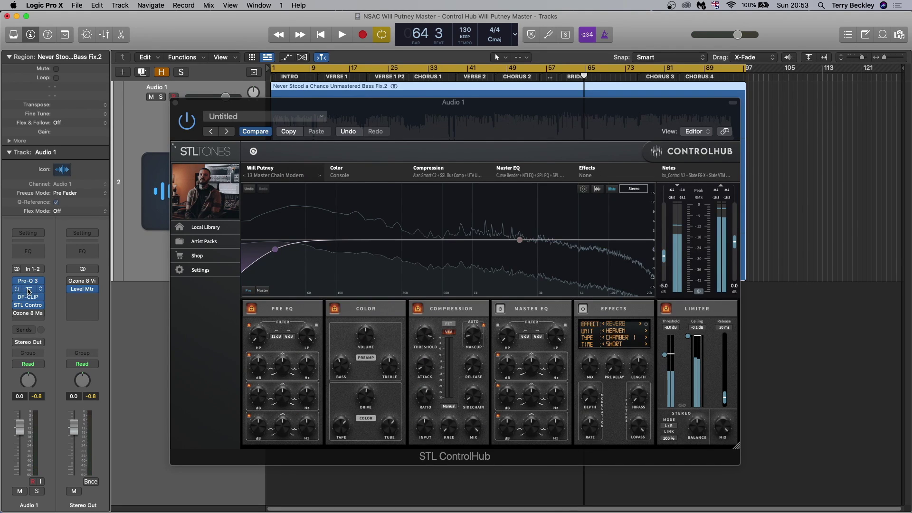
click(29, 290)
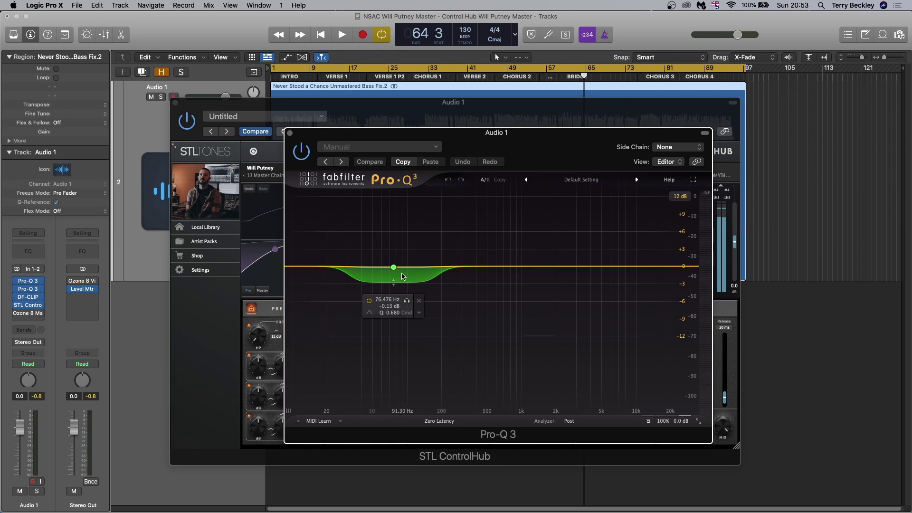
click(586, 67)
click(560, 76)
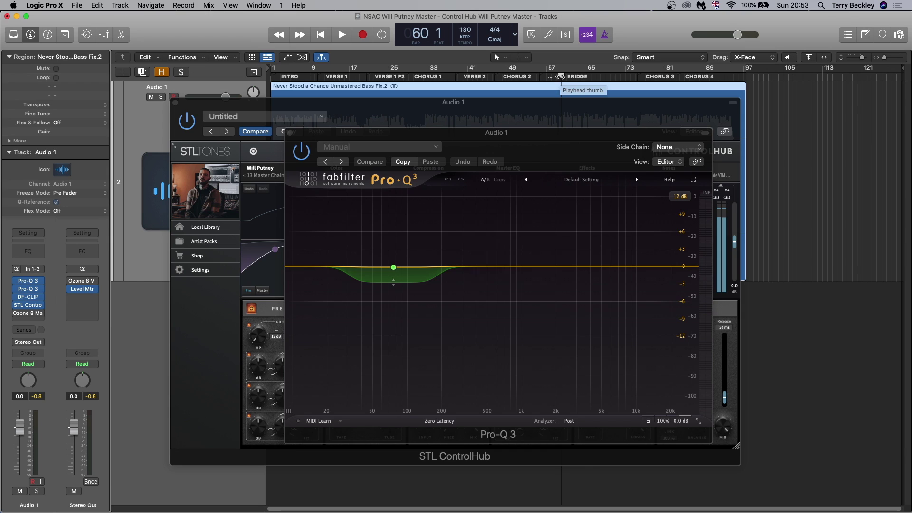
click(310, 261)
mouse_move(462, 271)
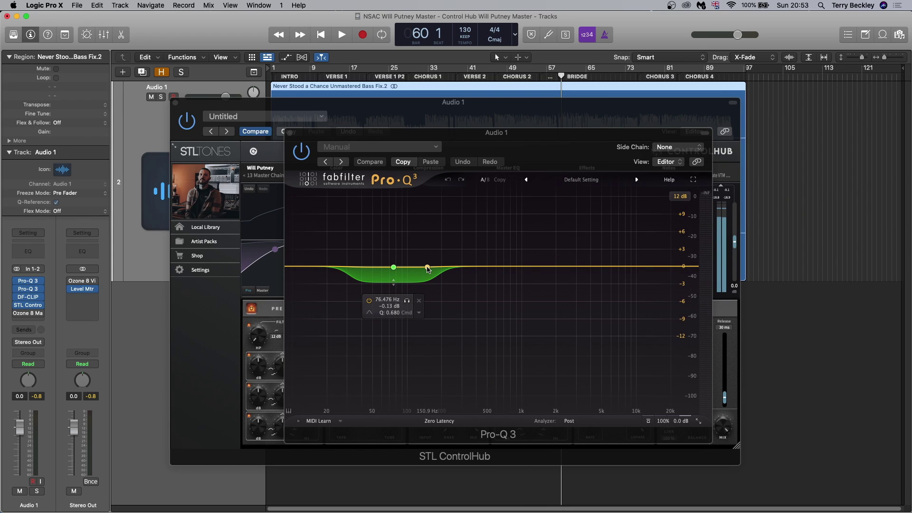
Open the Level Meter on the Stereo Out channel and arrange it beside the STL ControlHub window.
drag(403, 125, 349, 110)
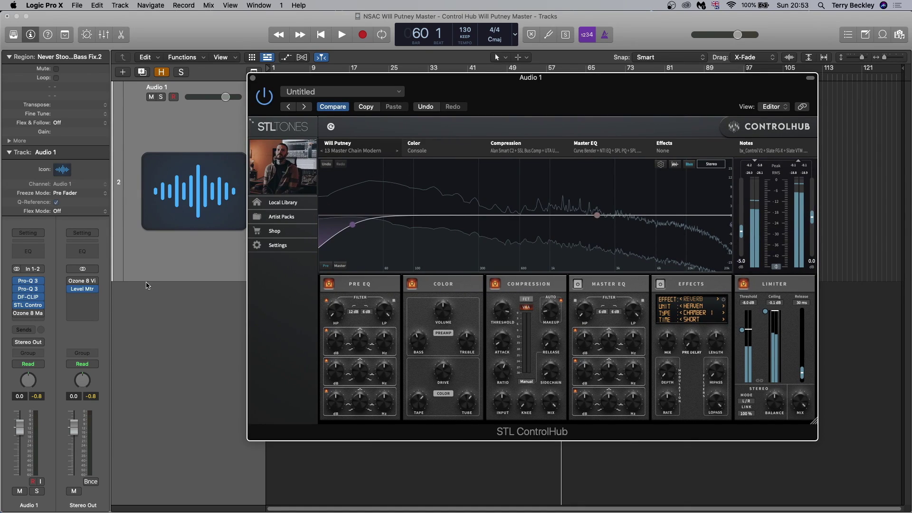
click(82, 290)
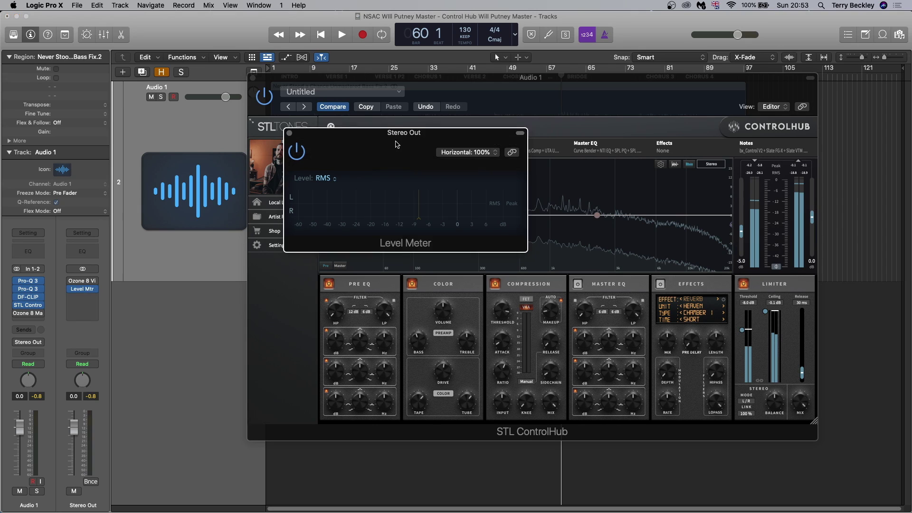
drag(397, 143, 159, 63)
drag(508, 95, 579, 68)
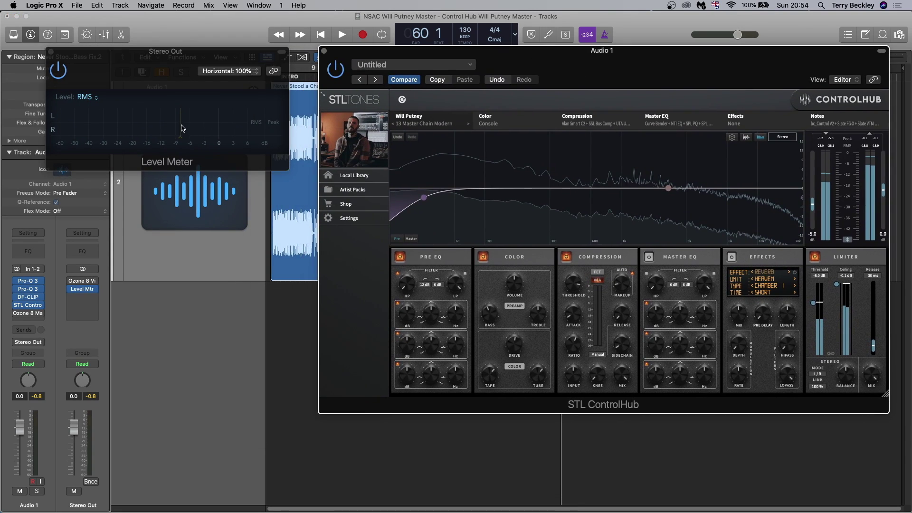
click(159, 74)
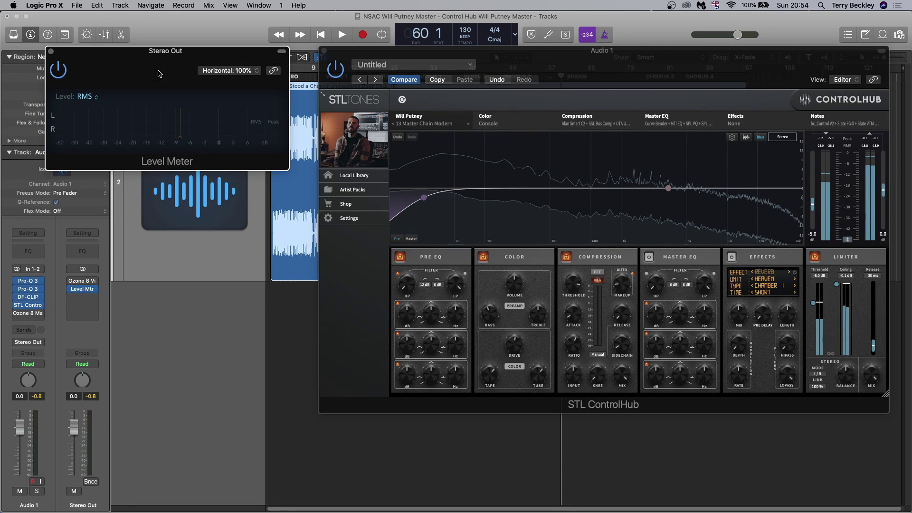
drag(631, 60, 616, 62)
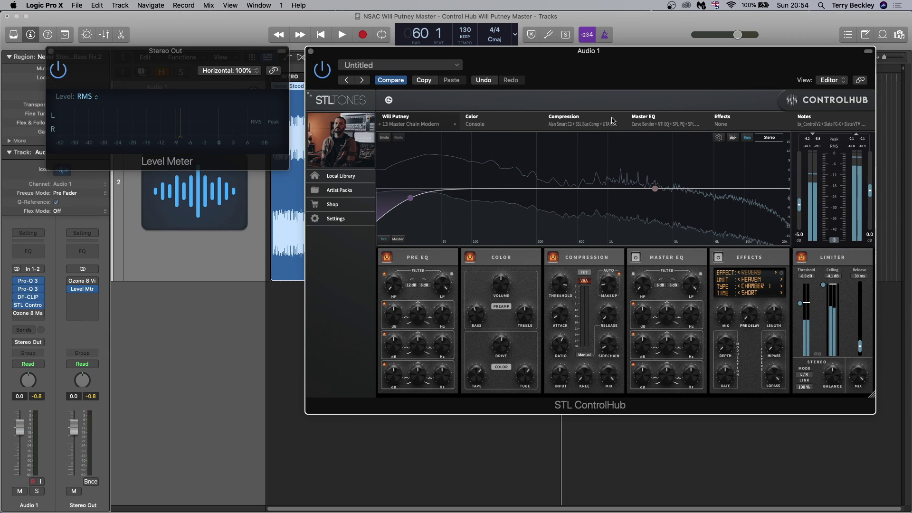
Turn cycle on, play from the start and lower the ControlHub limiter threshold to -12.5 dB against the Level Meter.
key(c)
key(space)
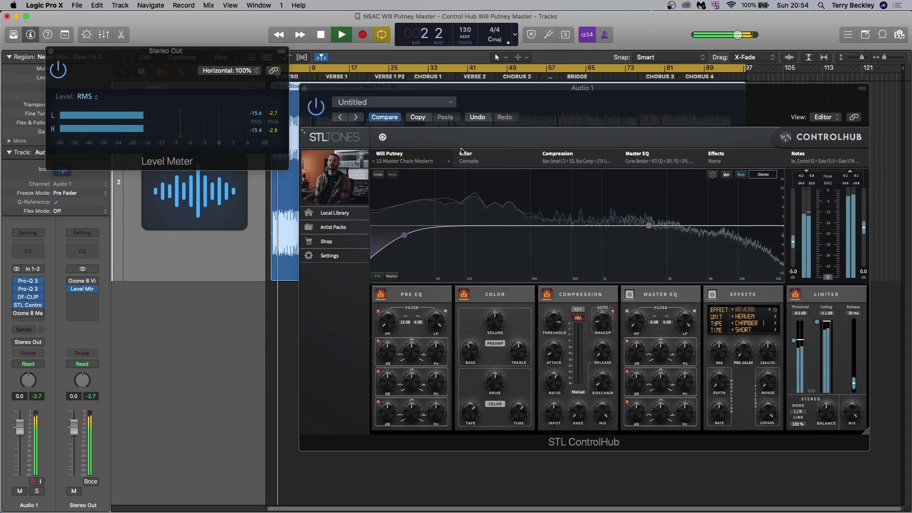
drag(602, 106, 598, 98)
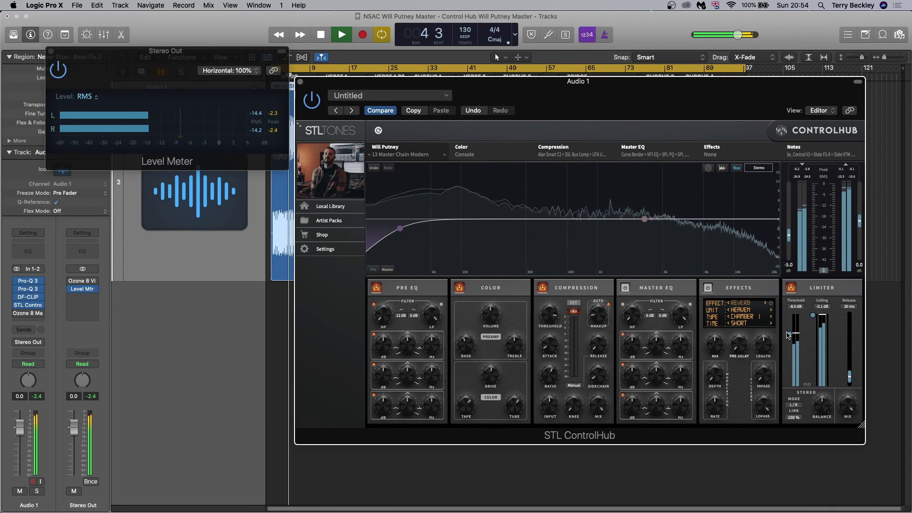
drag(789, 333, 792, 345)
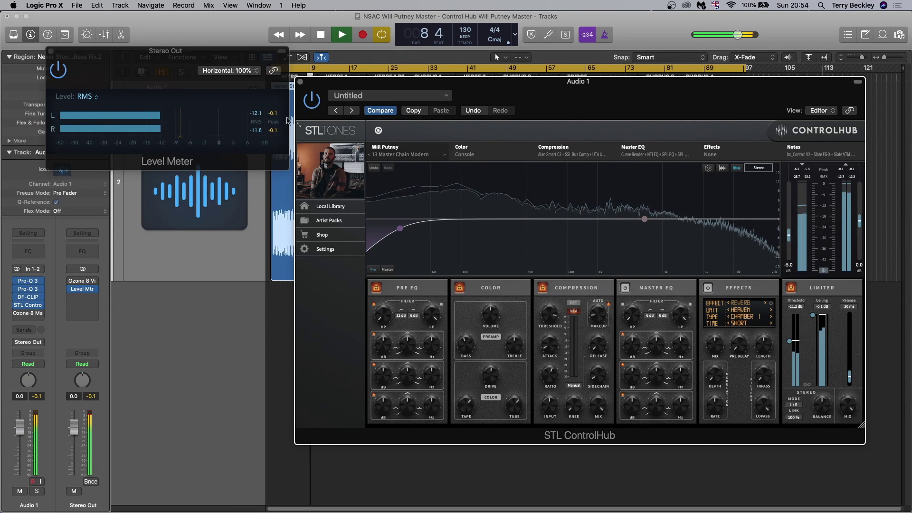
click(256, 117)
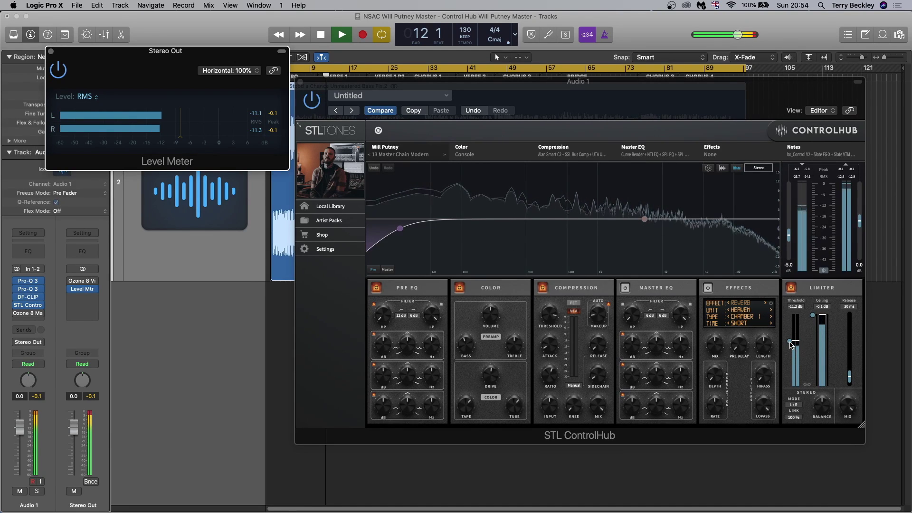
drag(789, 344, 790, 349)
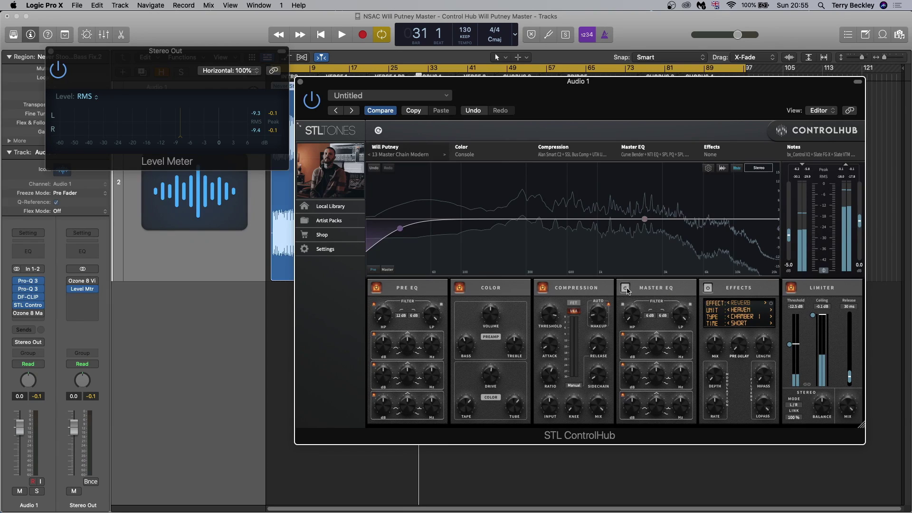
Enable the Master EQ section, play from the start and add a narrow cut above the 2.22 kHz band.
click(626, 291)
key(space)
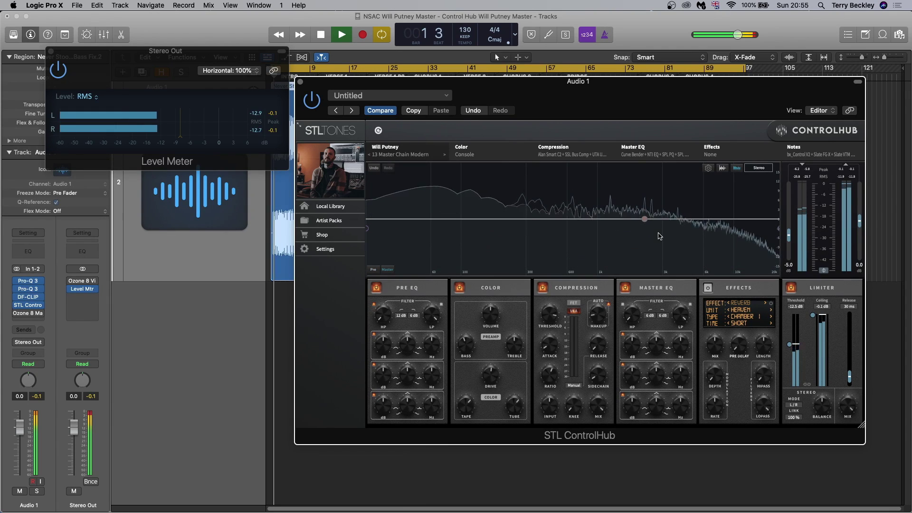
drag(644, 219, 645, 212)
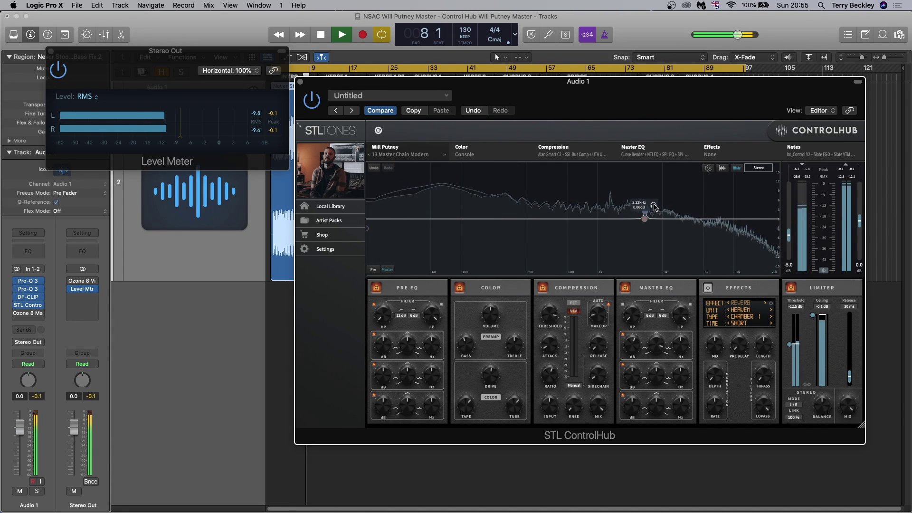
drag(645, 218, 683, 225)
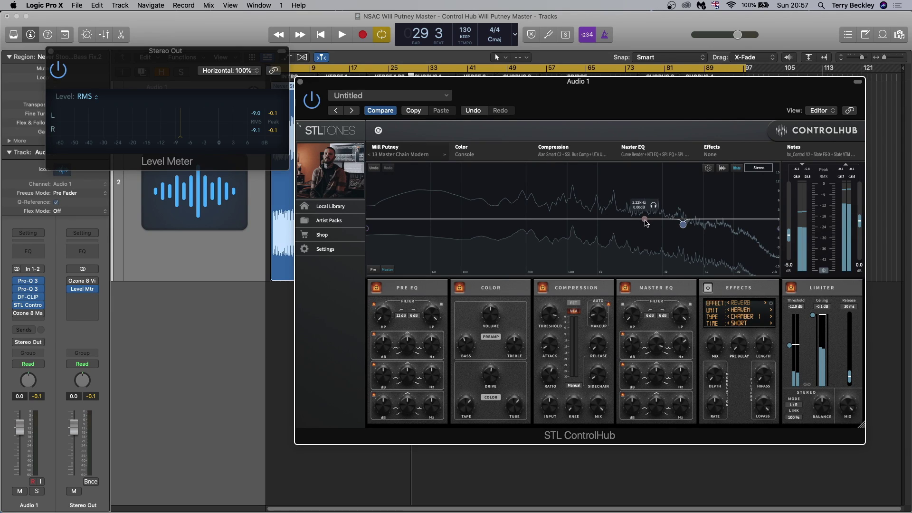
Play the song from the start and add a gentle high-shelf boost in the Master EQ.
key(space)
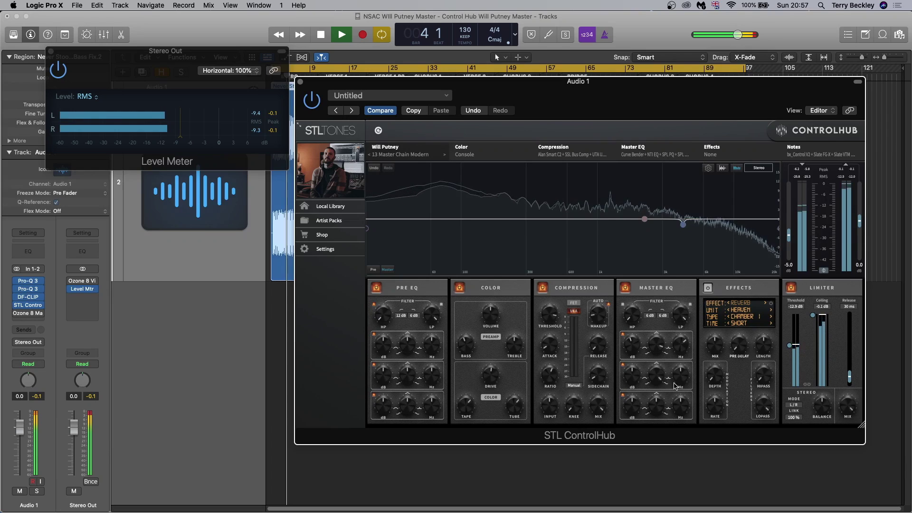
mouse_move(693, 354)
mouse_move(638, 377)
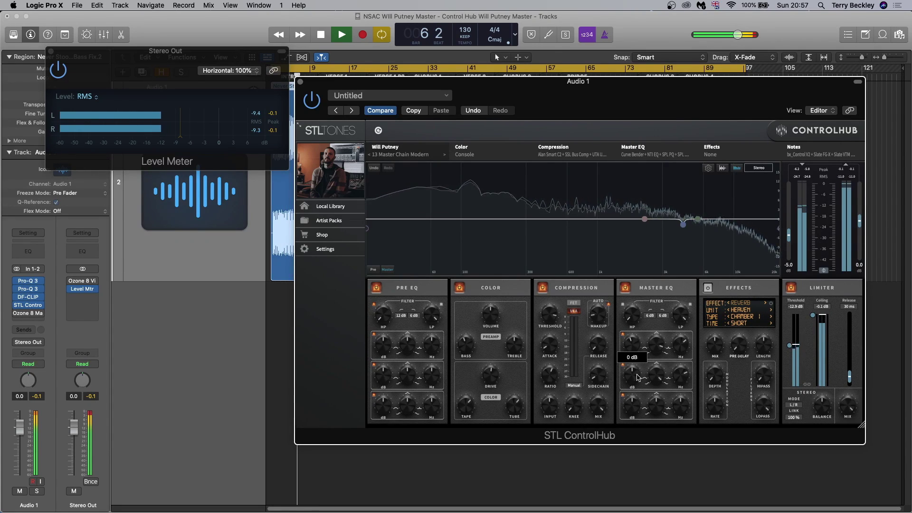
drag(638, 373, 668, 389)
mouse_move(676, 380)
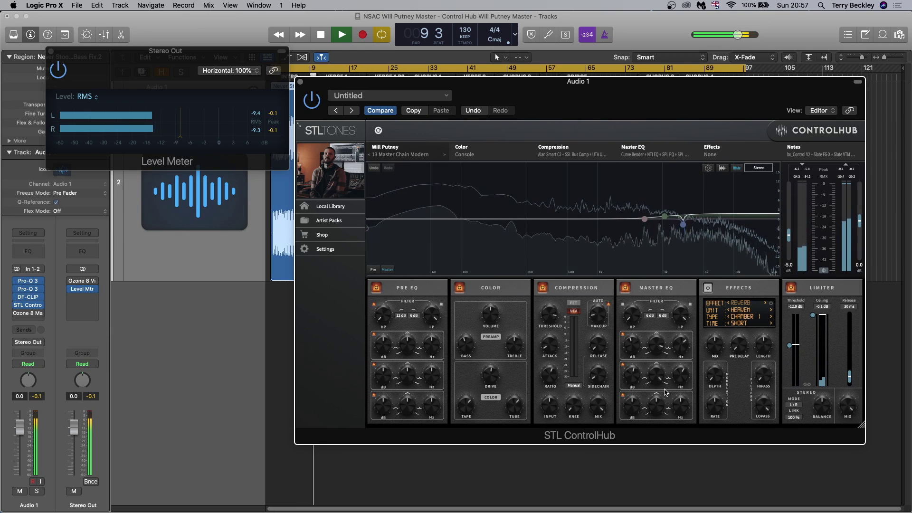
Deepen the narrow Master EQ cut, compare the song with the section bypassed and active, and leave it enabled.
drag(683, 224, 684, 231)
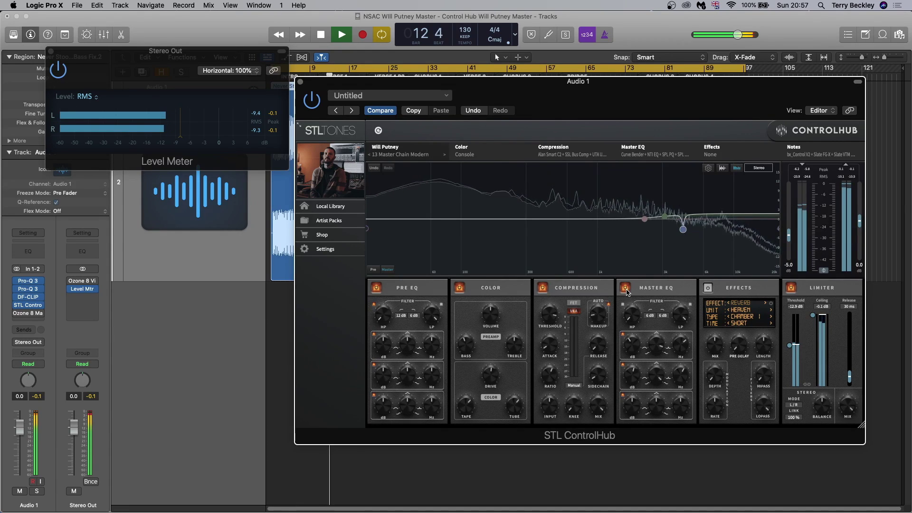
click(625, 288)
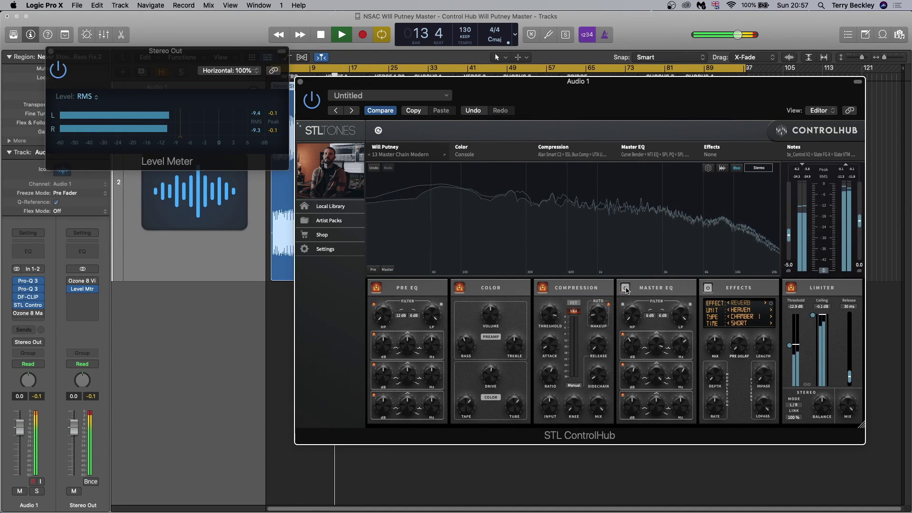
click(626, 288)
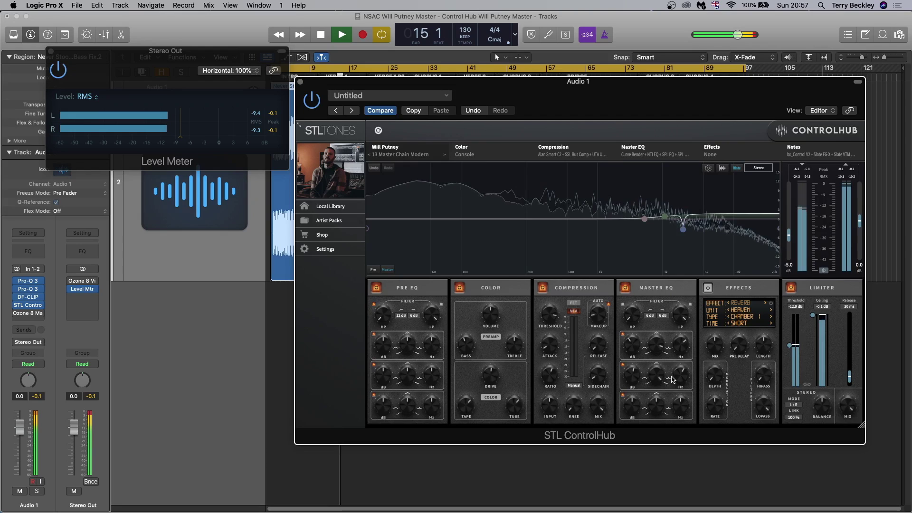
mouse_move(629, 380)
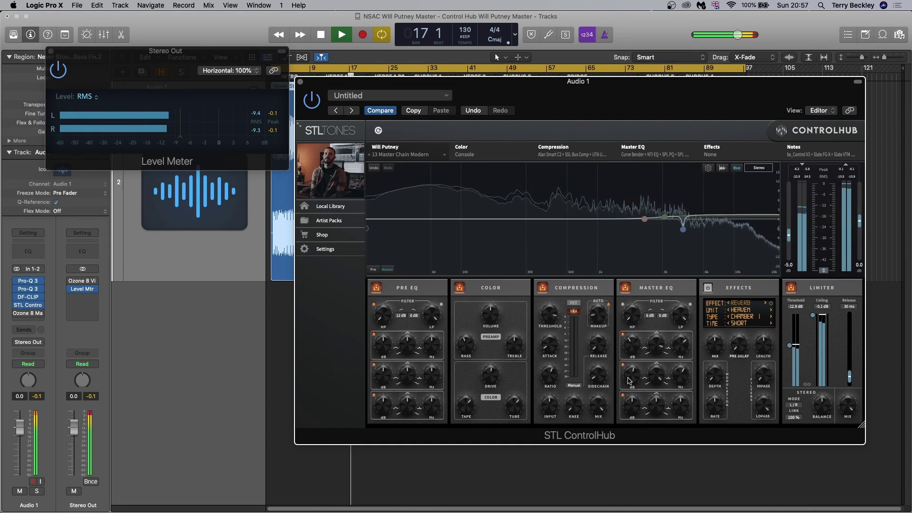
Shape a second narrow, deeper Master EQ cut at about 3.45 kHz and compare the section bypassed and active, leaving it enabled.
drag(645, 219, 697, 227)
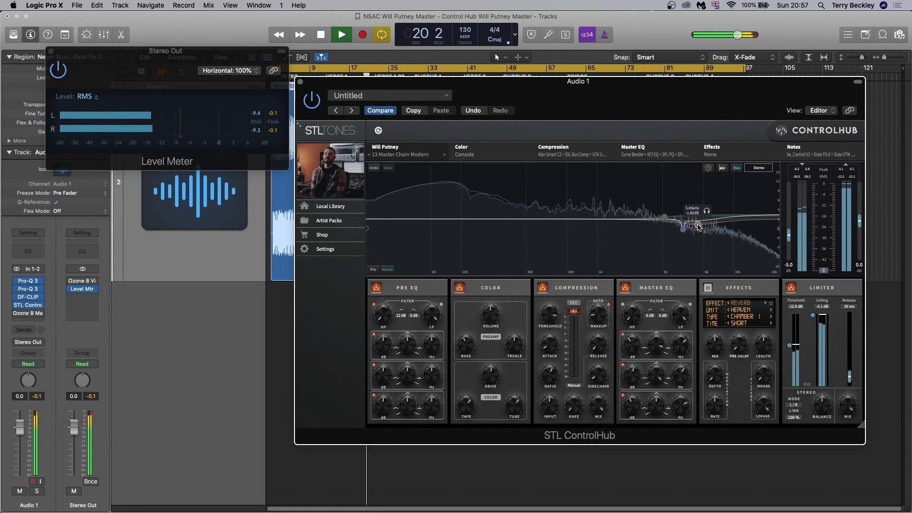
drag(679, 406, 679, 408)
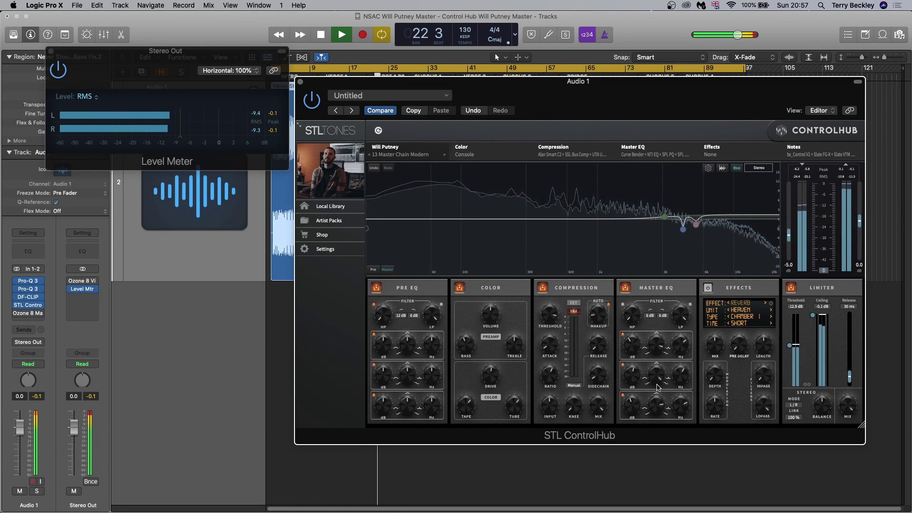
mouse_move(695, 224)
mouse_down()
mouse_move(708, 249)
mouse_move(698, 234)
mouse_up()
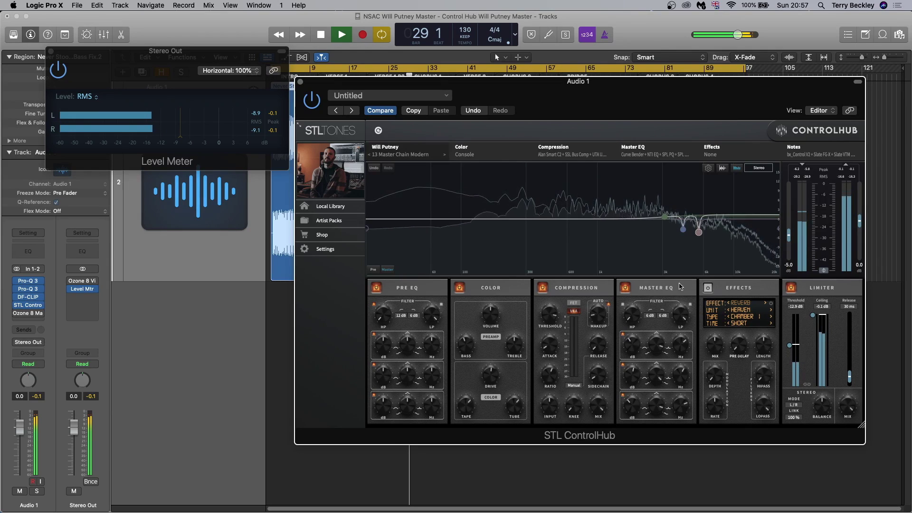
click(626, 287)
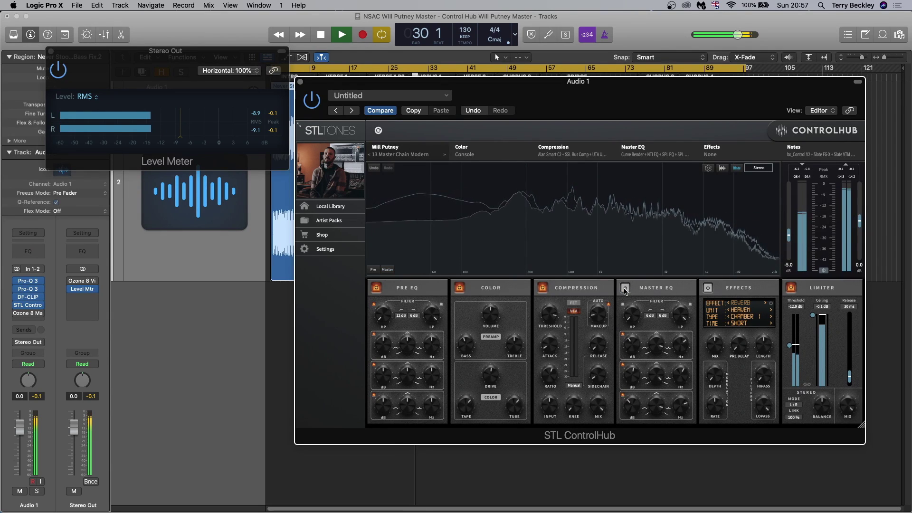
click(625, 288)
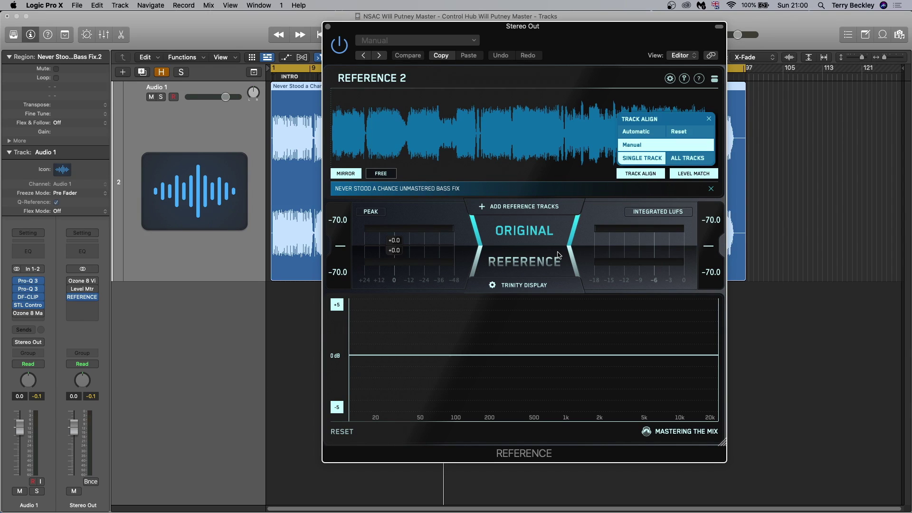
Play the song from the start and compare the mastered original with the unmastered bass fix reference in REFERENCE 2, ending on the original.
key(space)
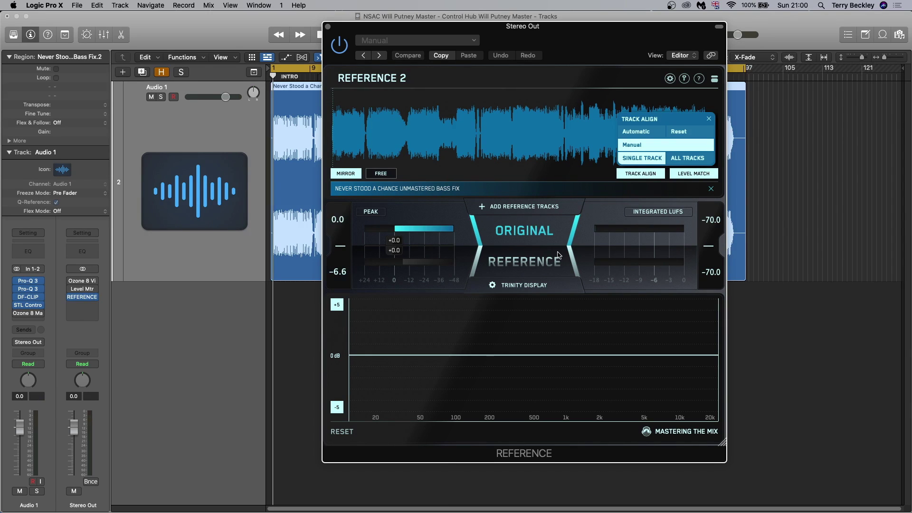
click(537, 268)
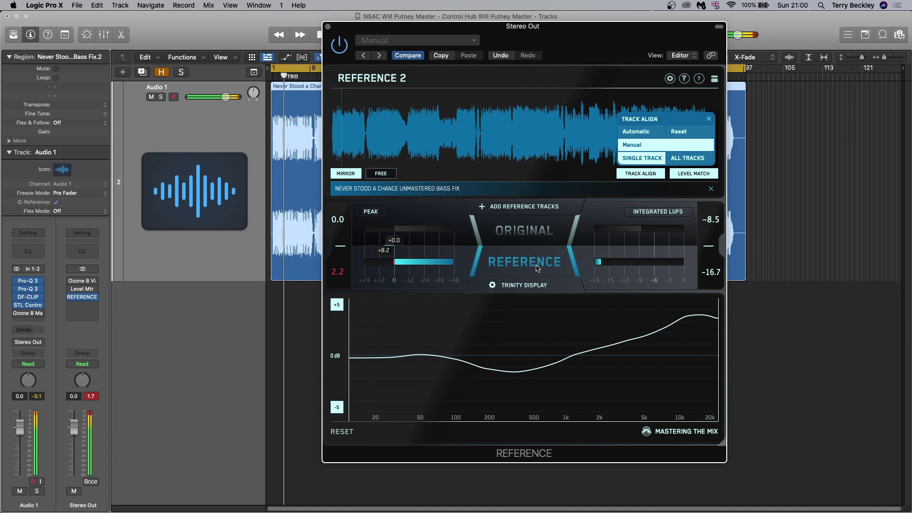
click(532, 238)
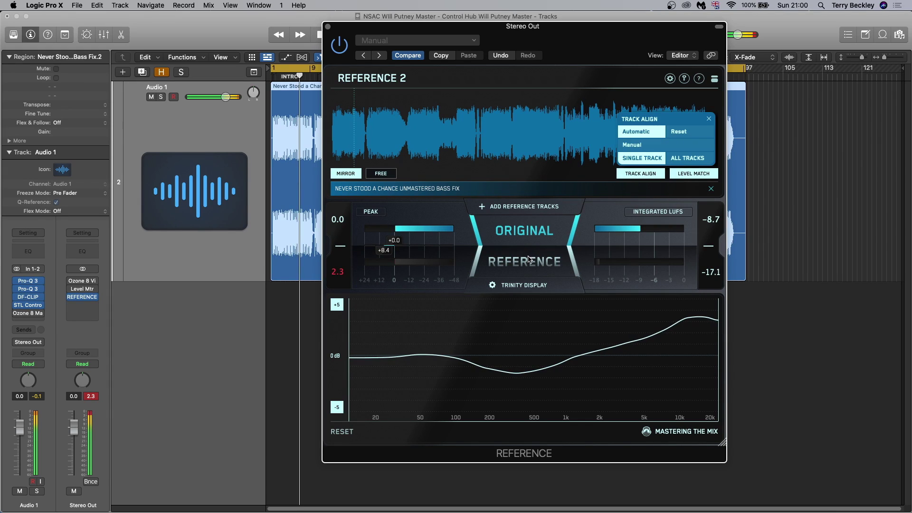
click(529, 260)
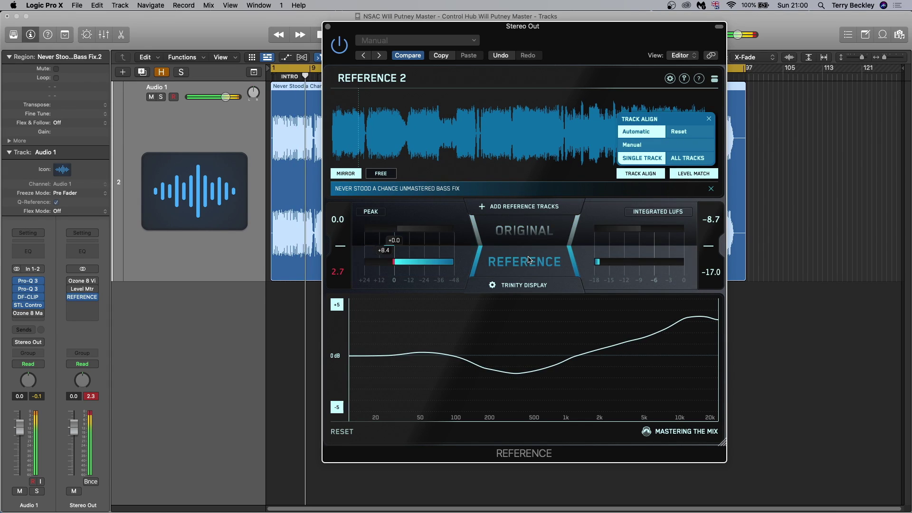
click(531, 233)
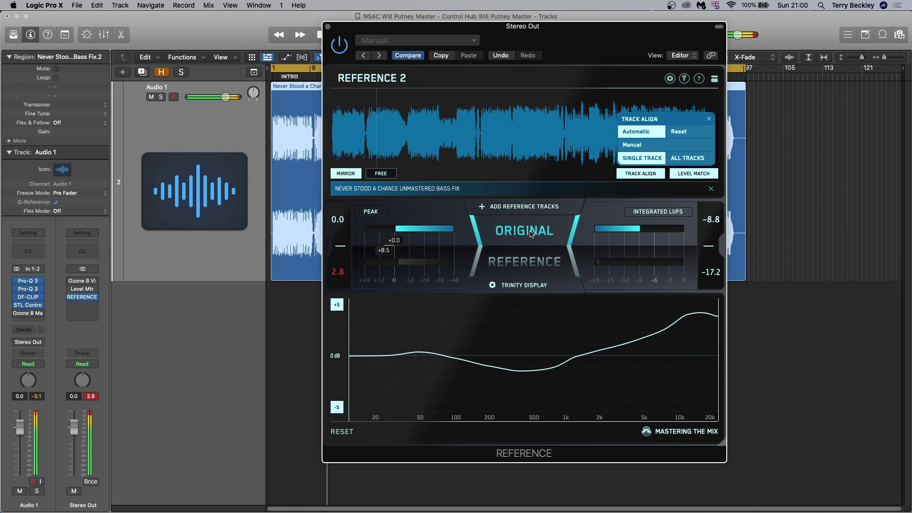
drag(559, 44, 586, 73)
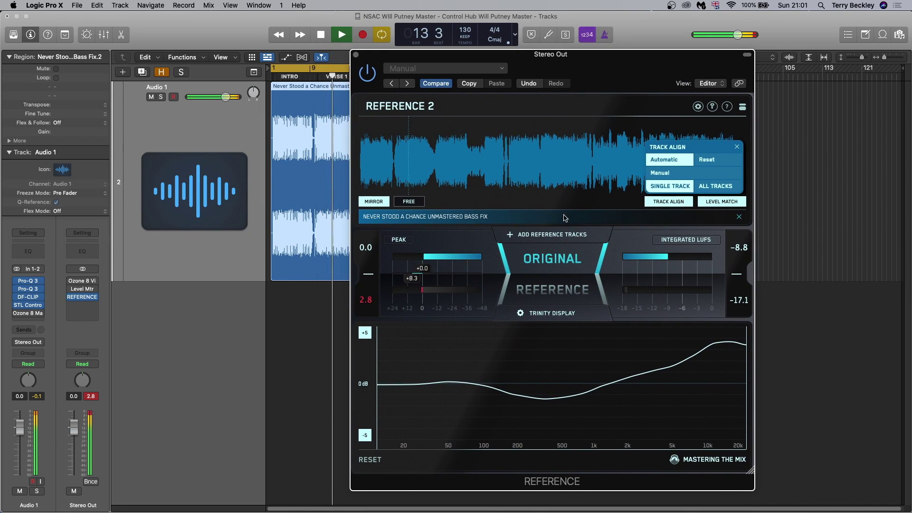
click(560, 294)
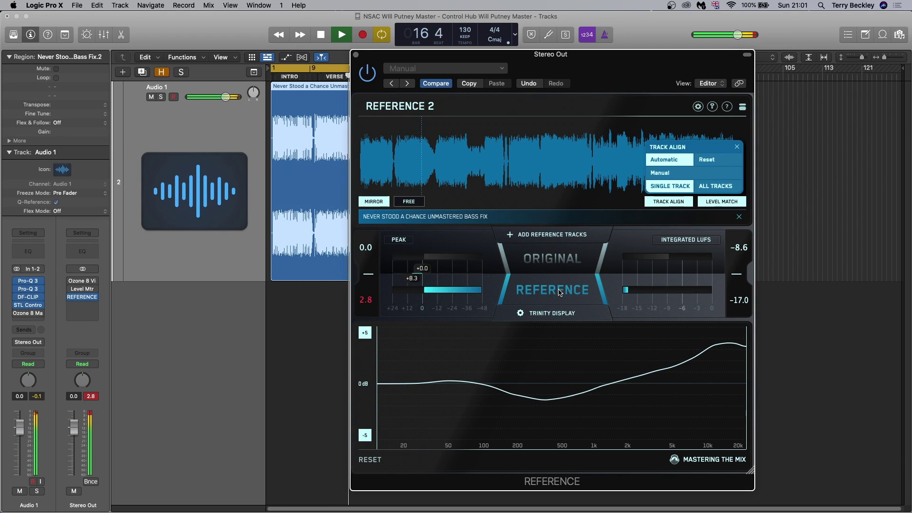
click(565, 260)
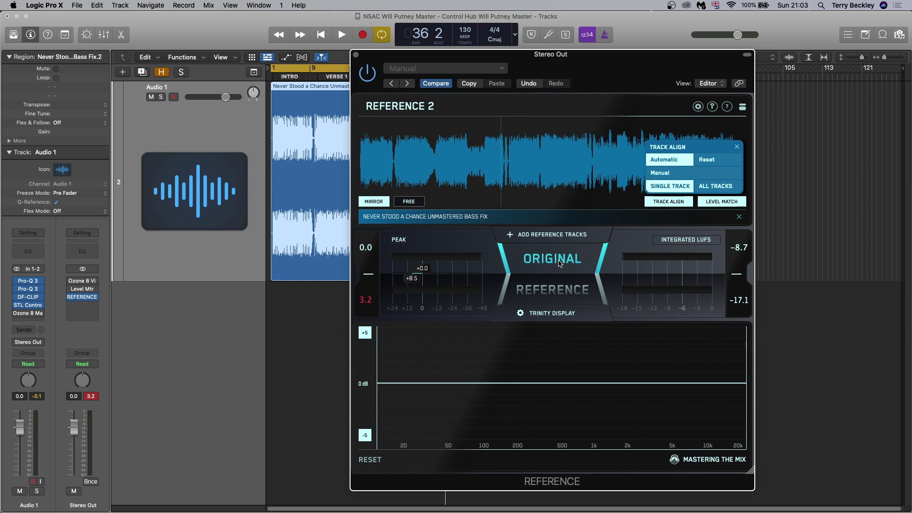
Reopen STL ControlHub on the Audio 1 track and show its list of artist packs.
click(30, 306)
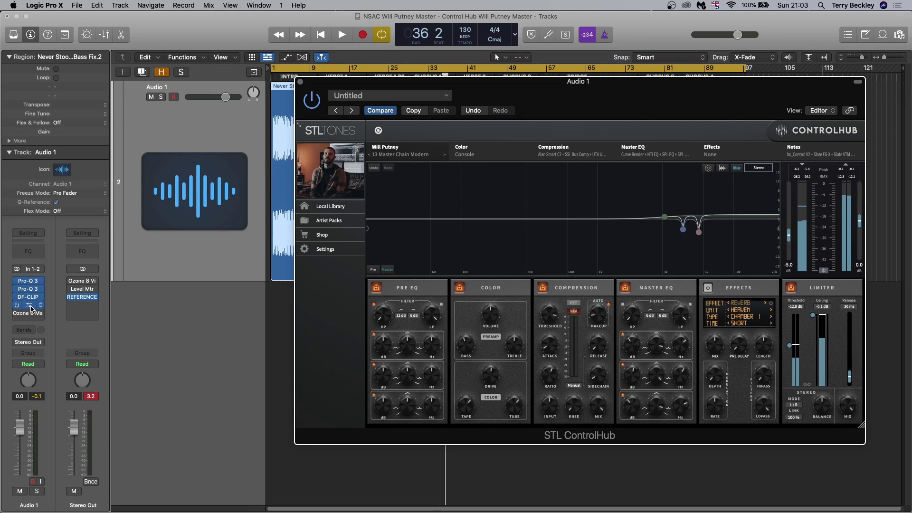
click(329, 221)
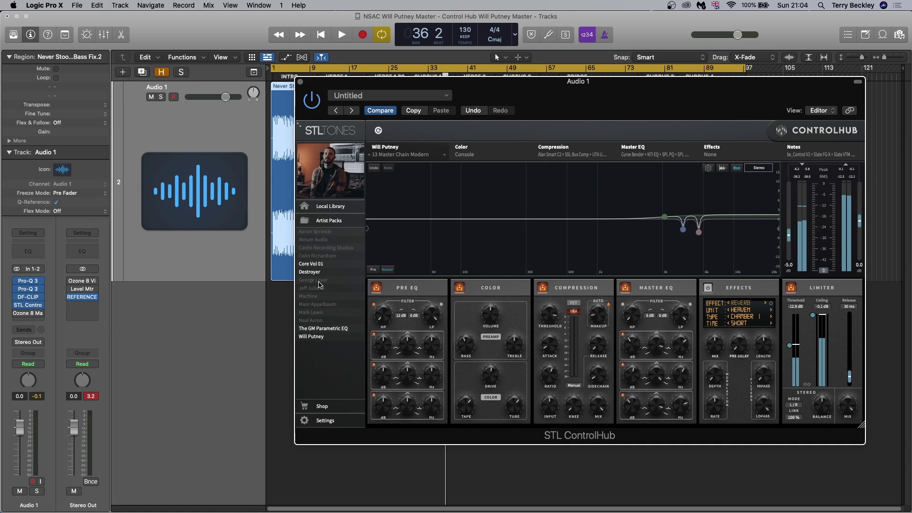